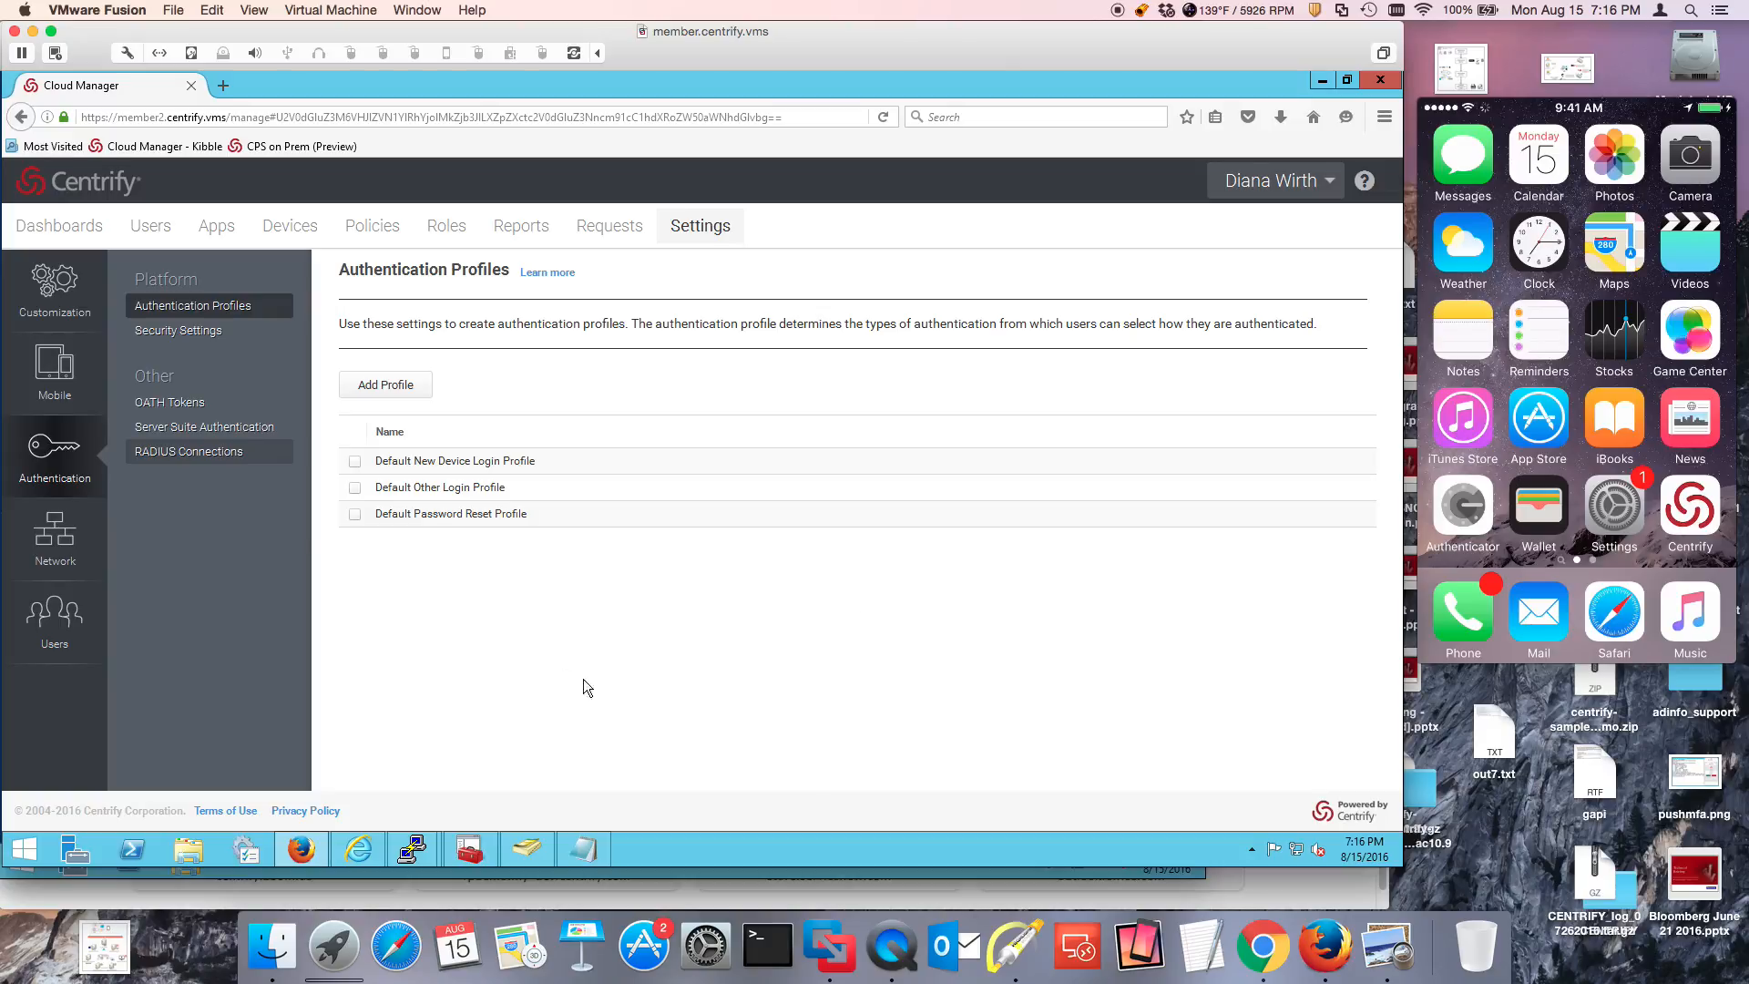
Step: Enable connections to external RADIUS servers on the MEMBER2 cloud connector and save its configuration
{"action": "left_click", "coordinate": [221, 456]}
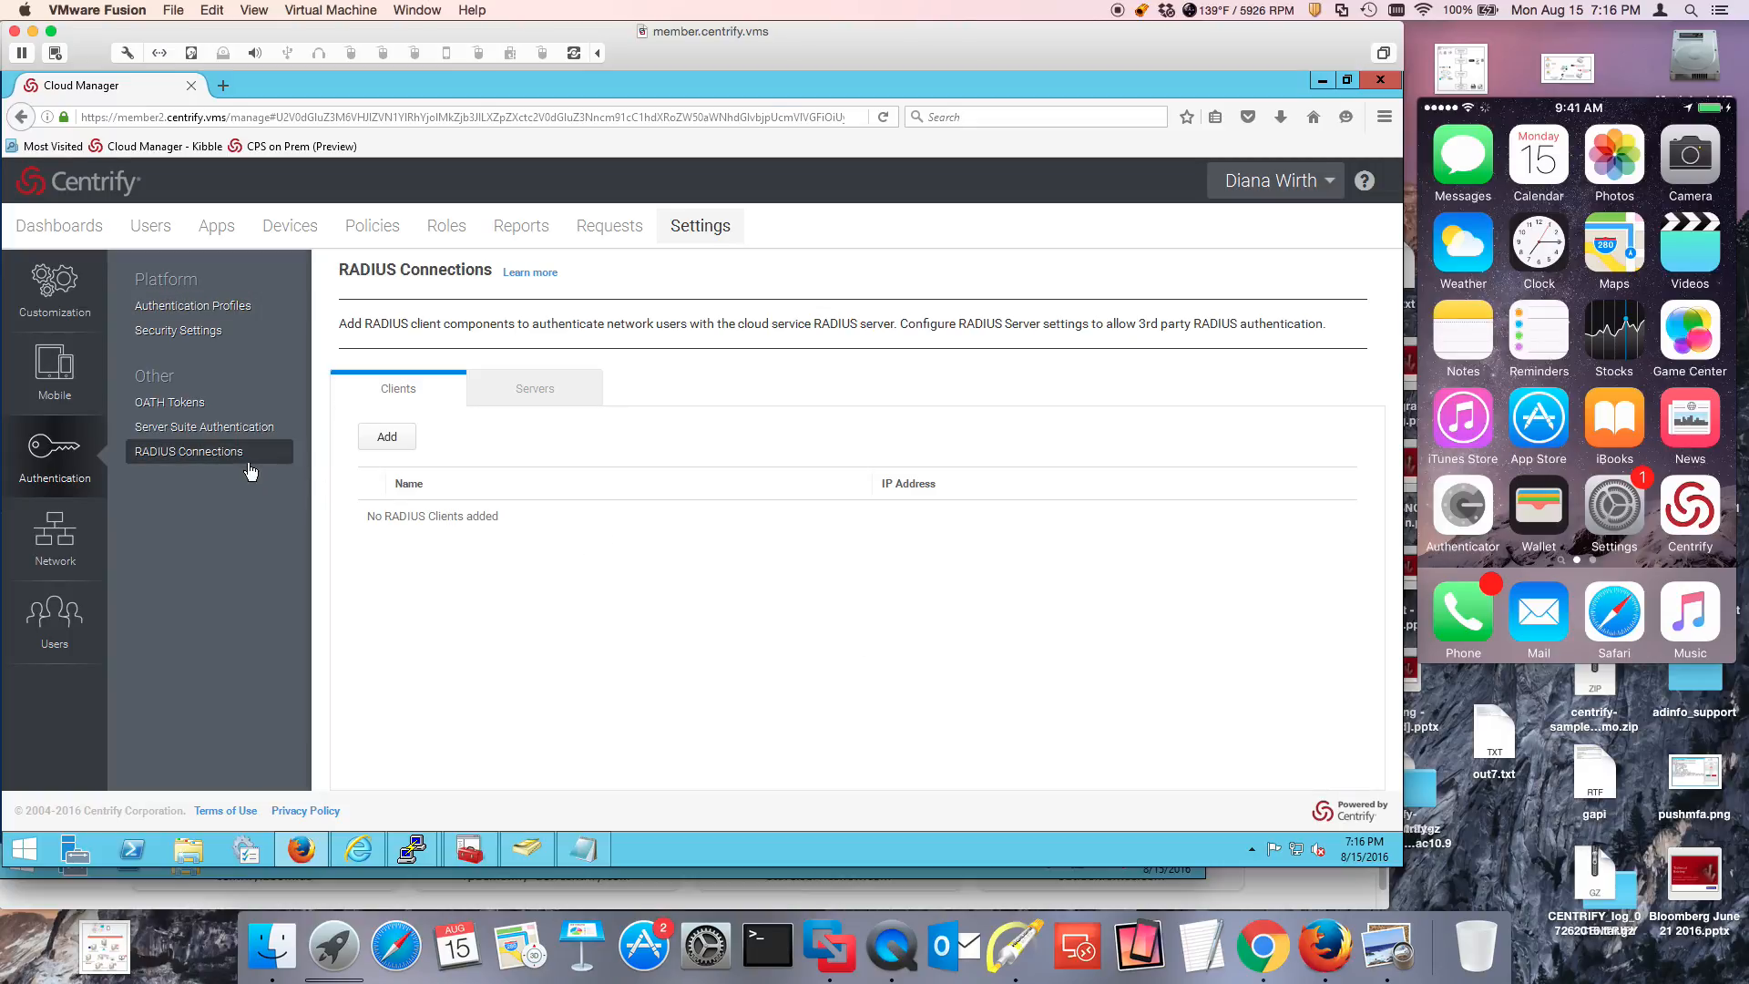
{"action": "left_click", "coordinate": [62, 546]}
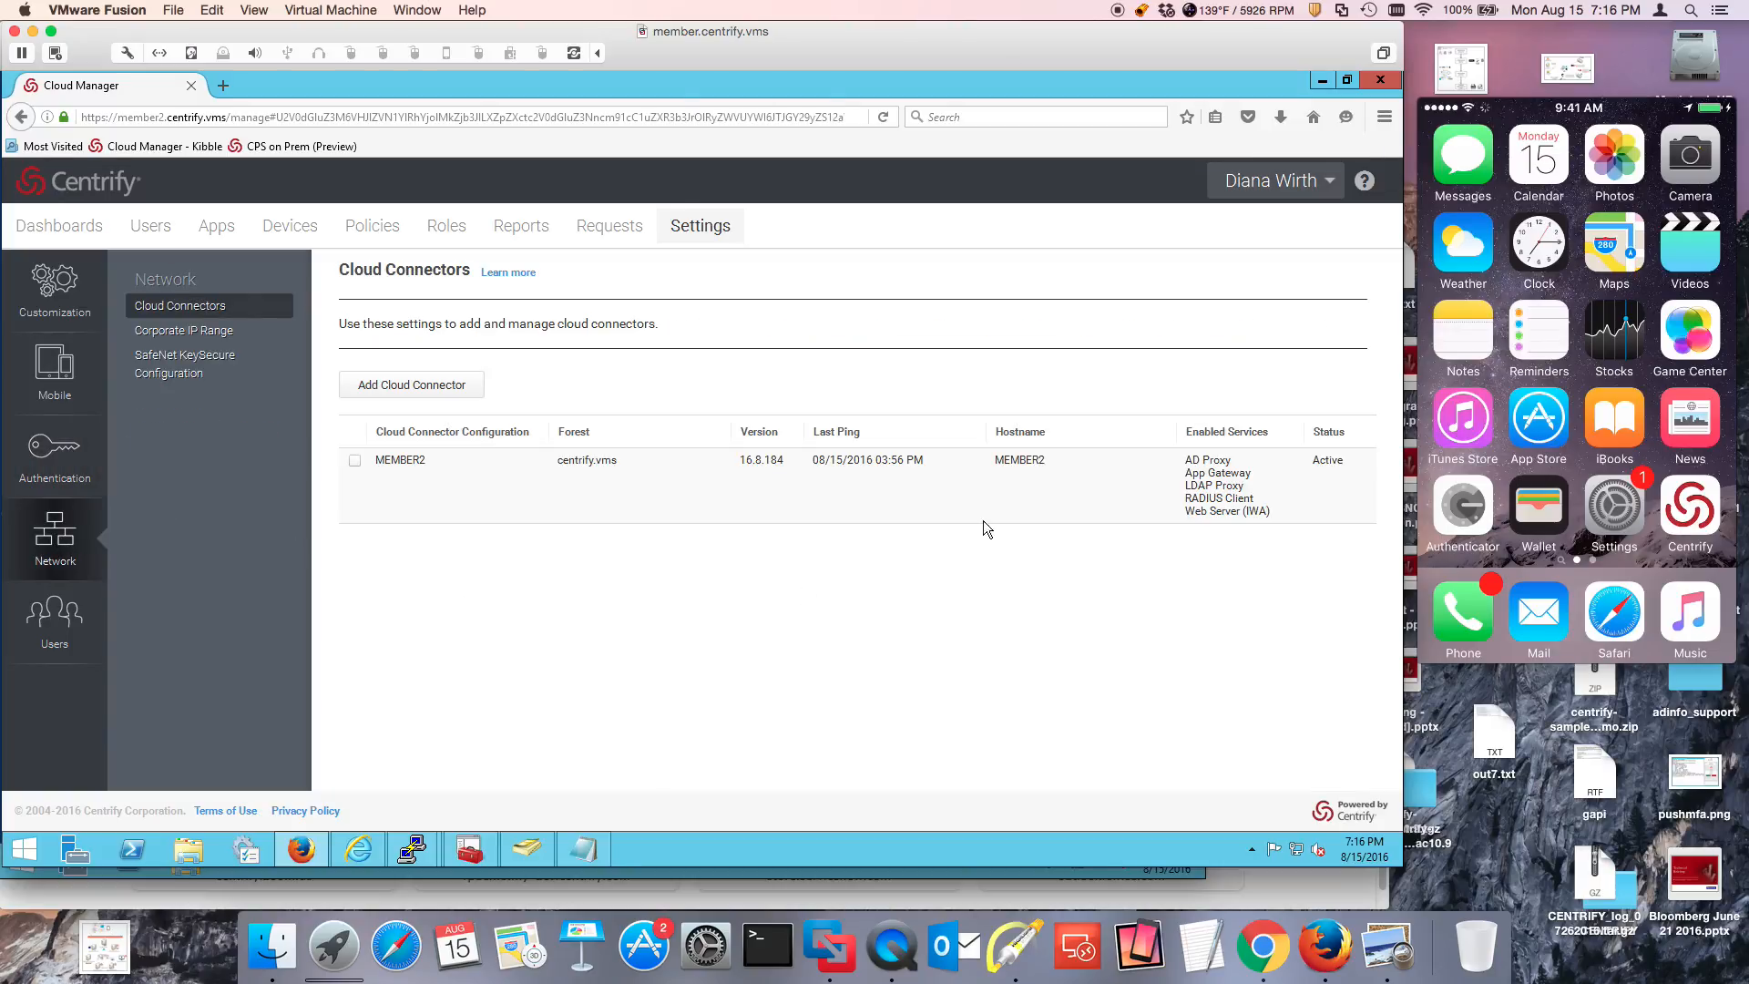
{"action": "left_click", "coordinate": [373, 470]}
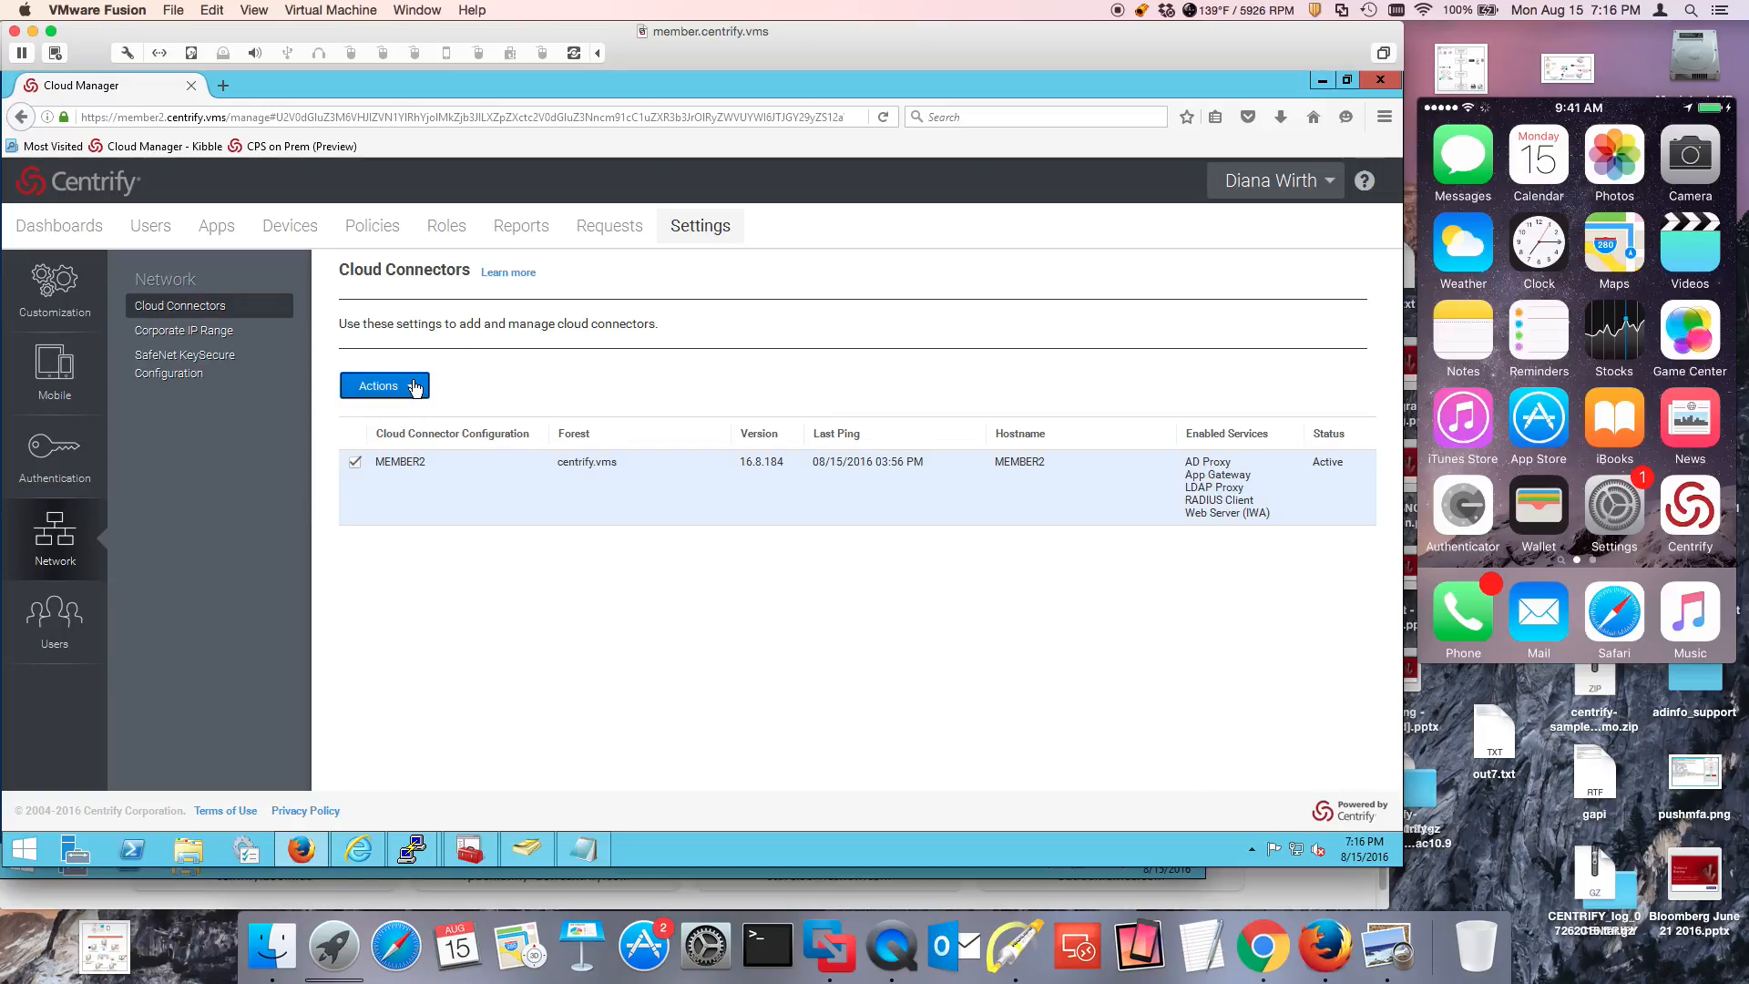
{"action": "left_click", "coordinate": [415, 387]}
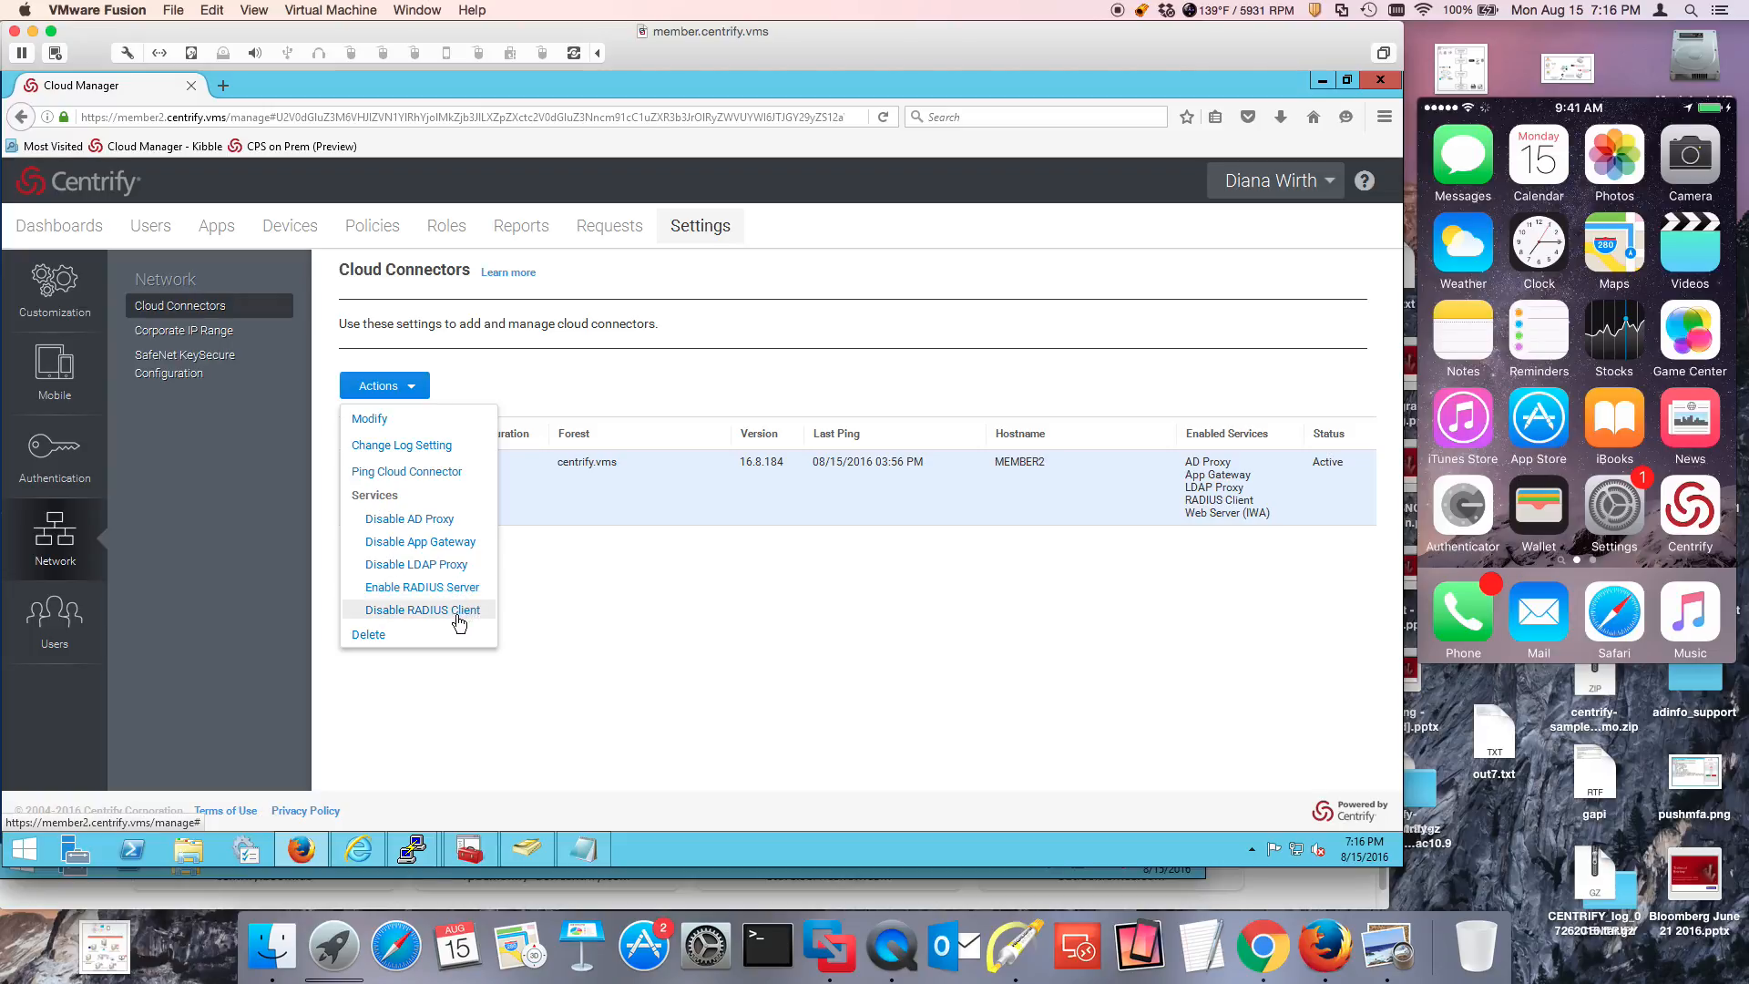
{"action": "left_click", "coordinate": [801, 611]}
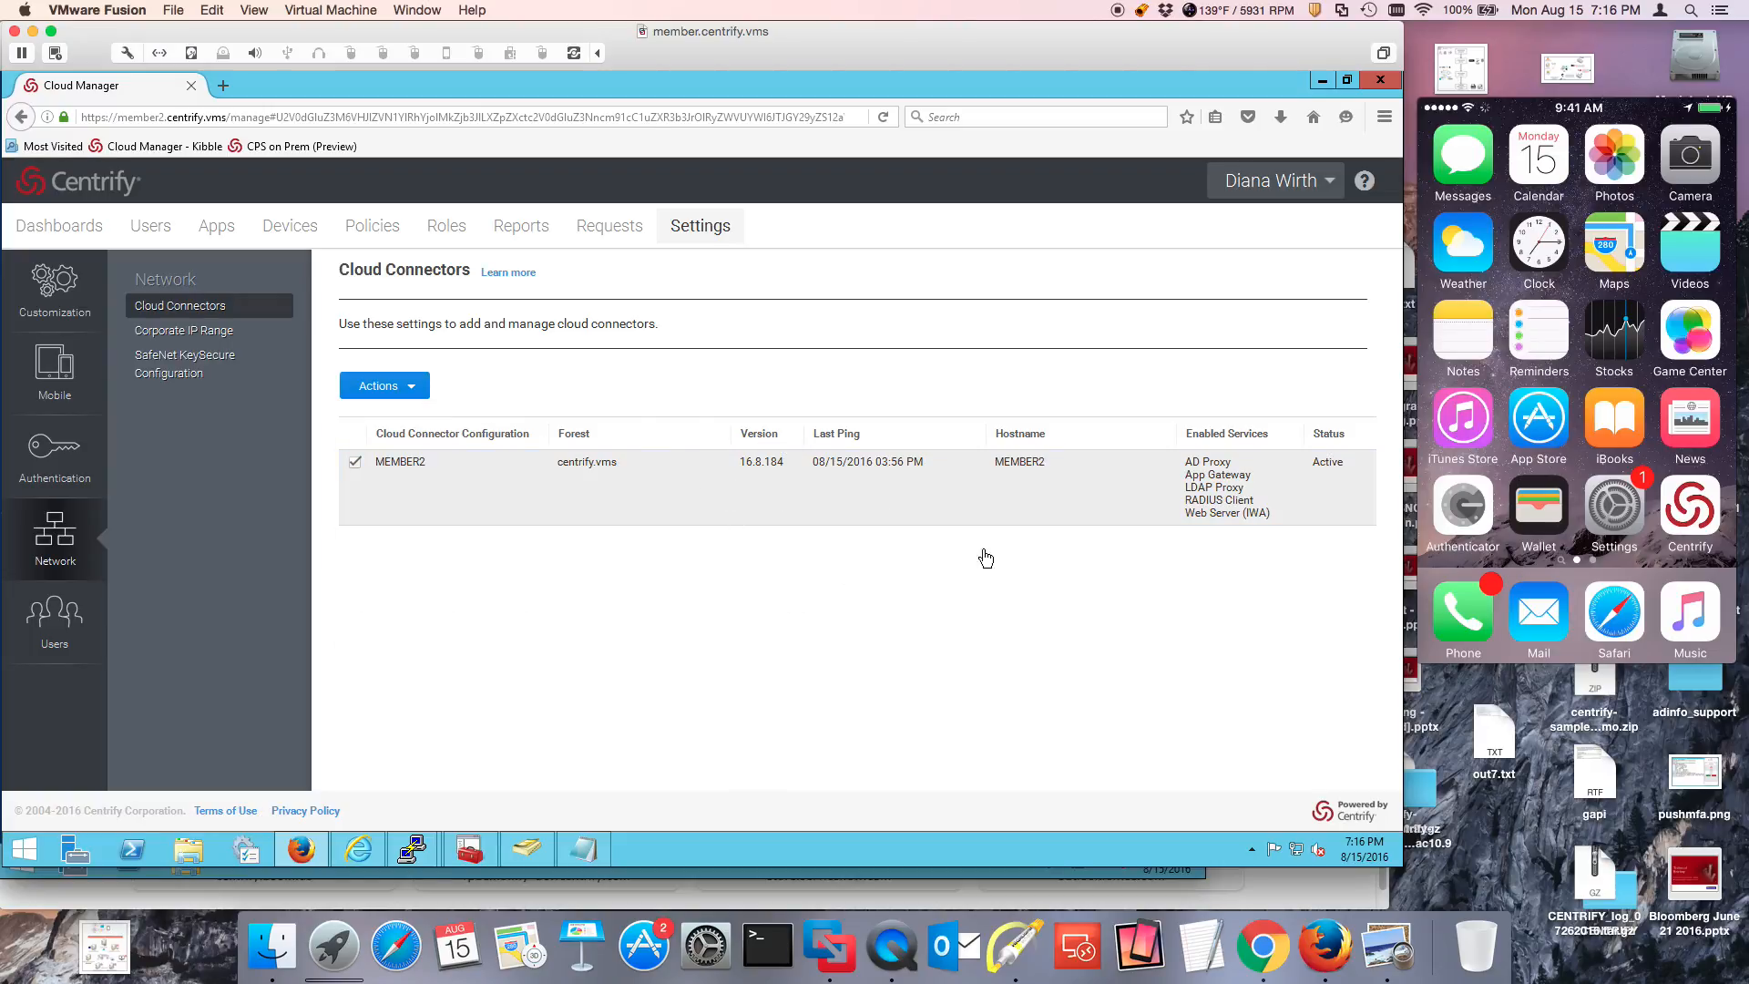
{"action": "double_click", "coordinate": [816, 493]}
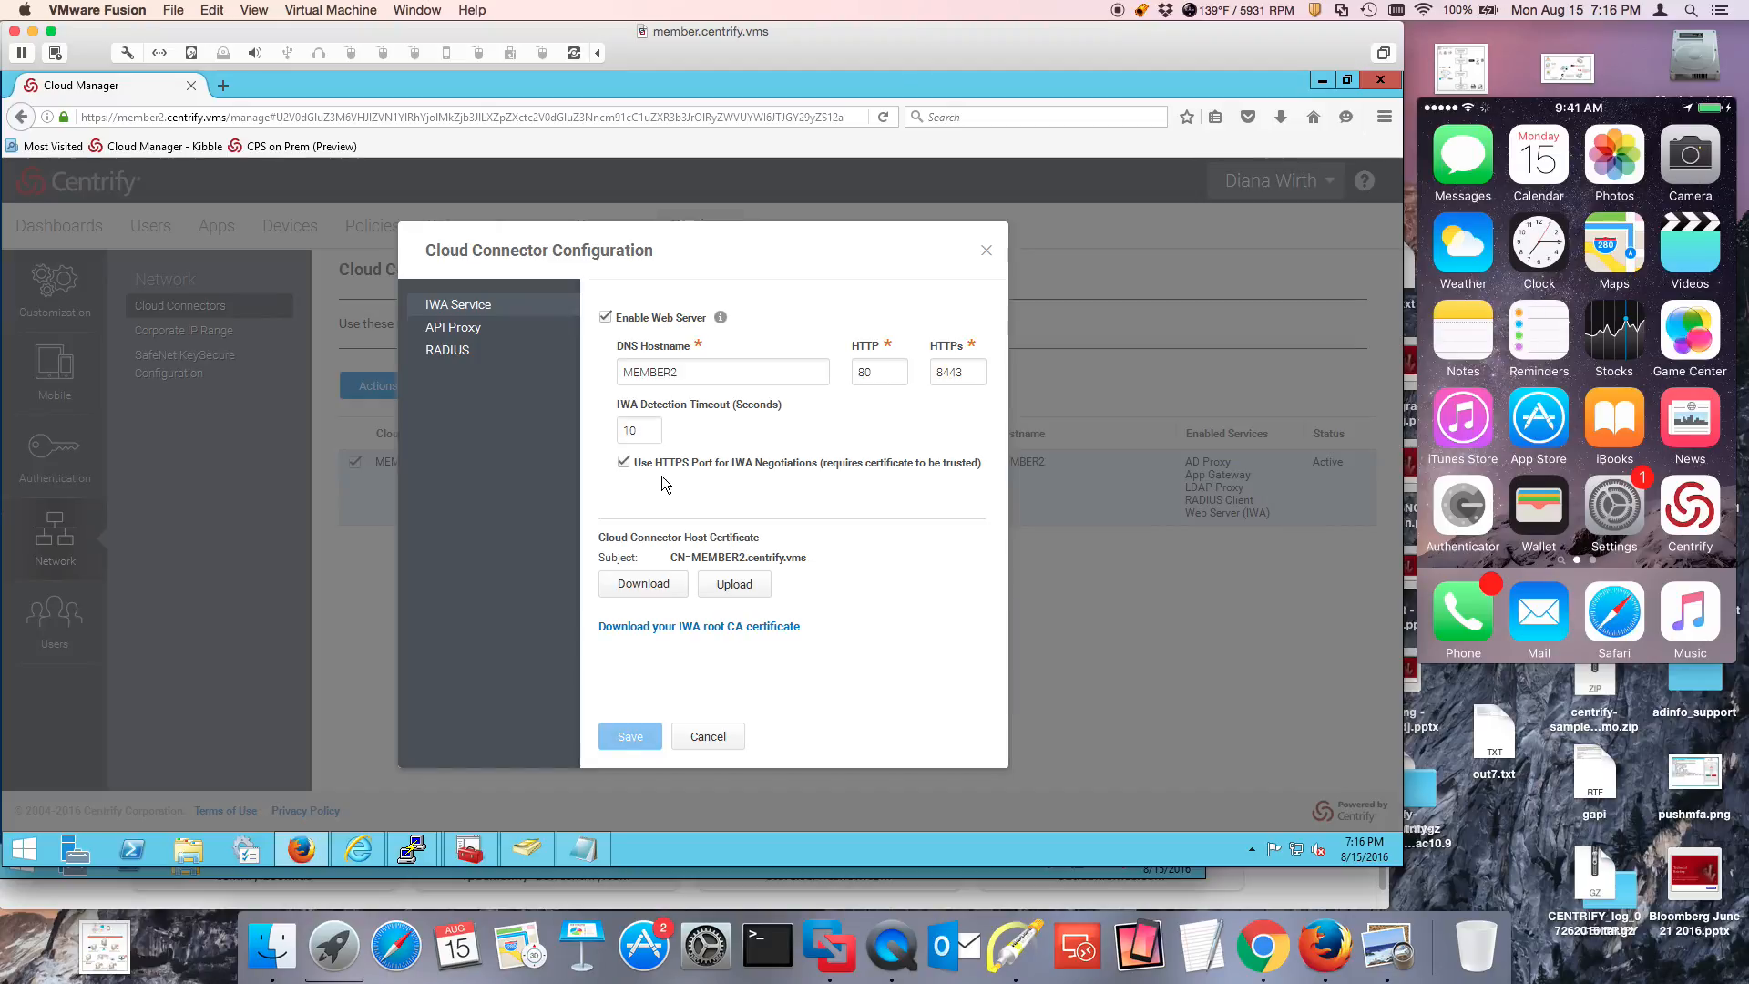
{"action": "left_click", "coordinate": [572, 356]}
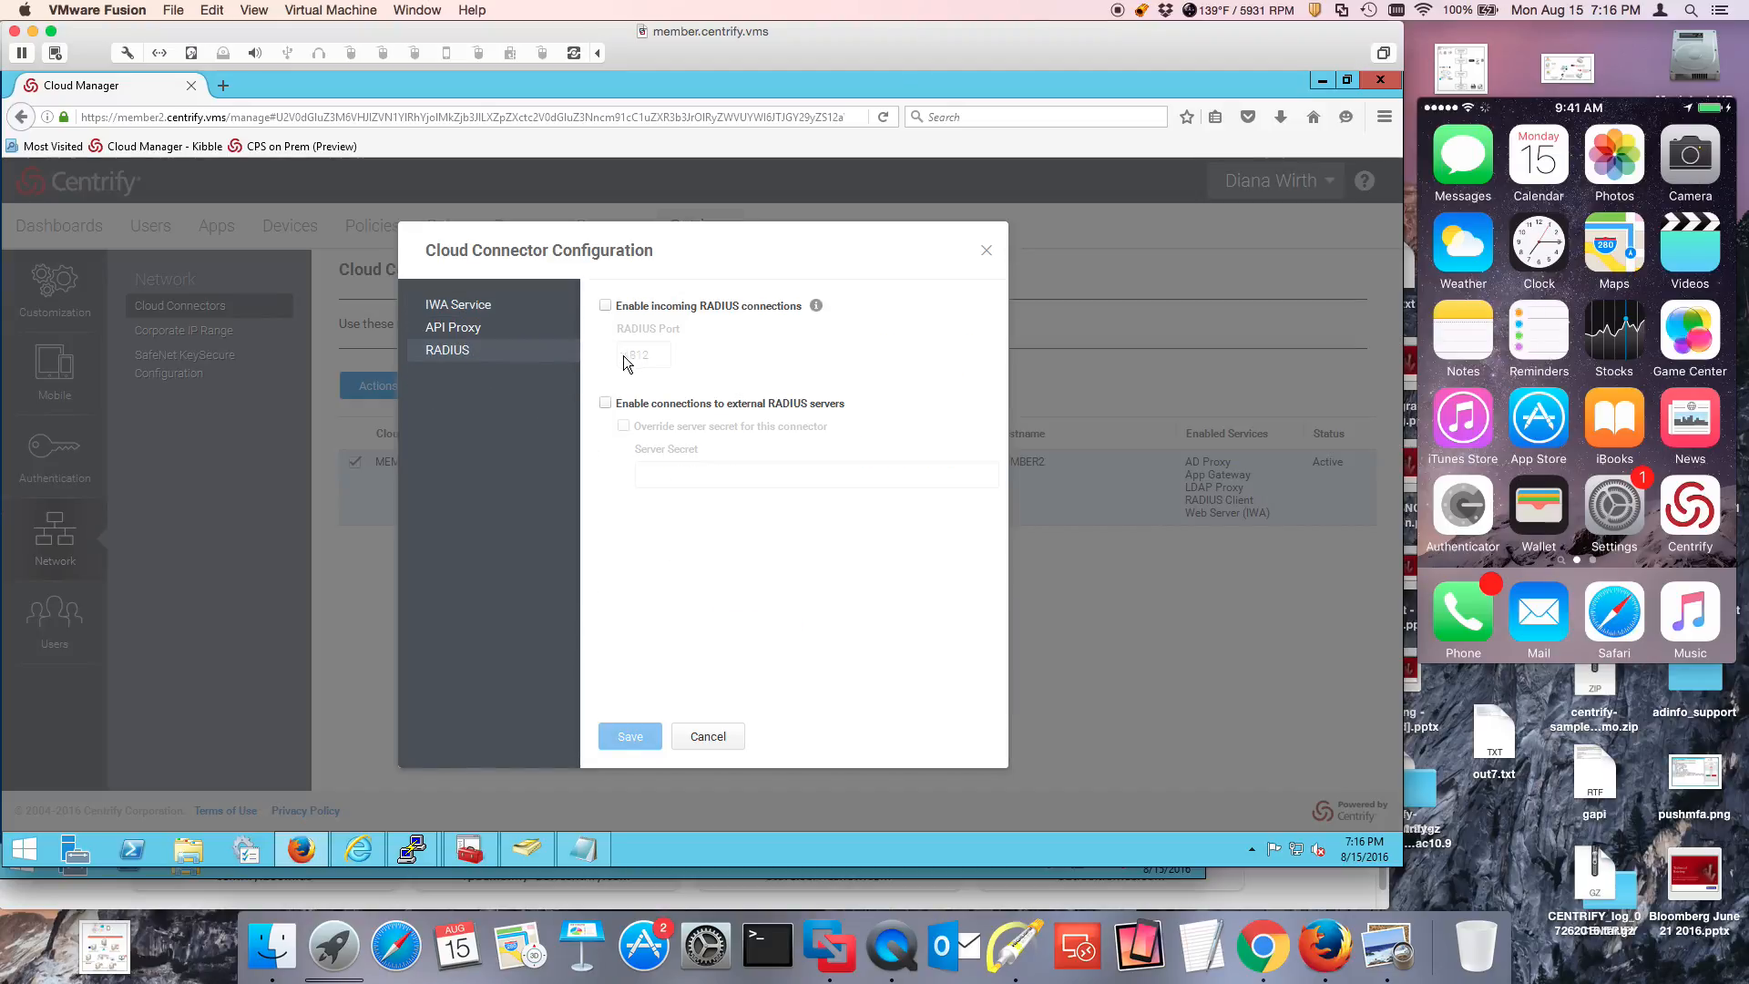
{"action": "left_click", "coordinate": [607, 403]}
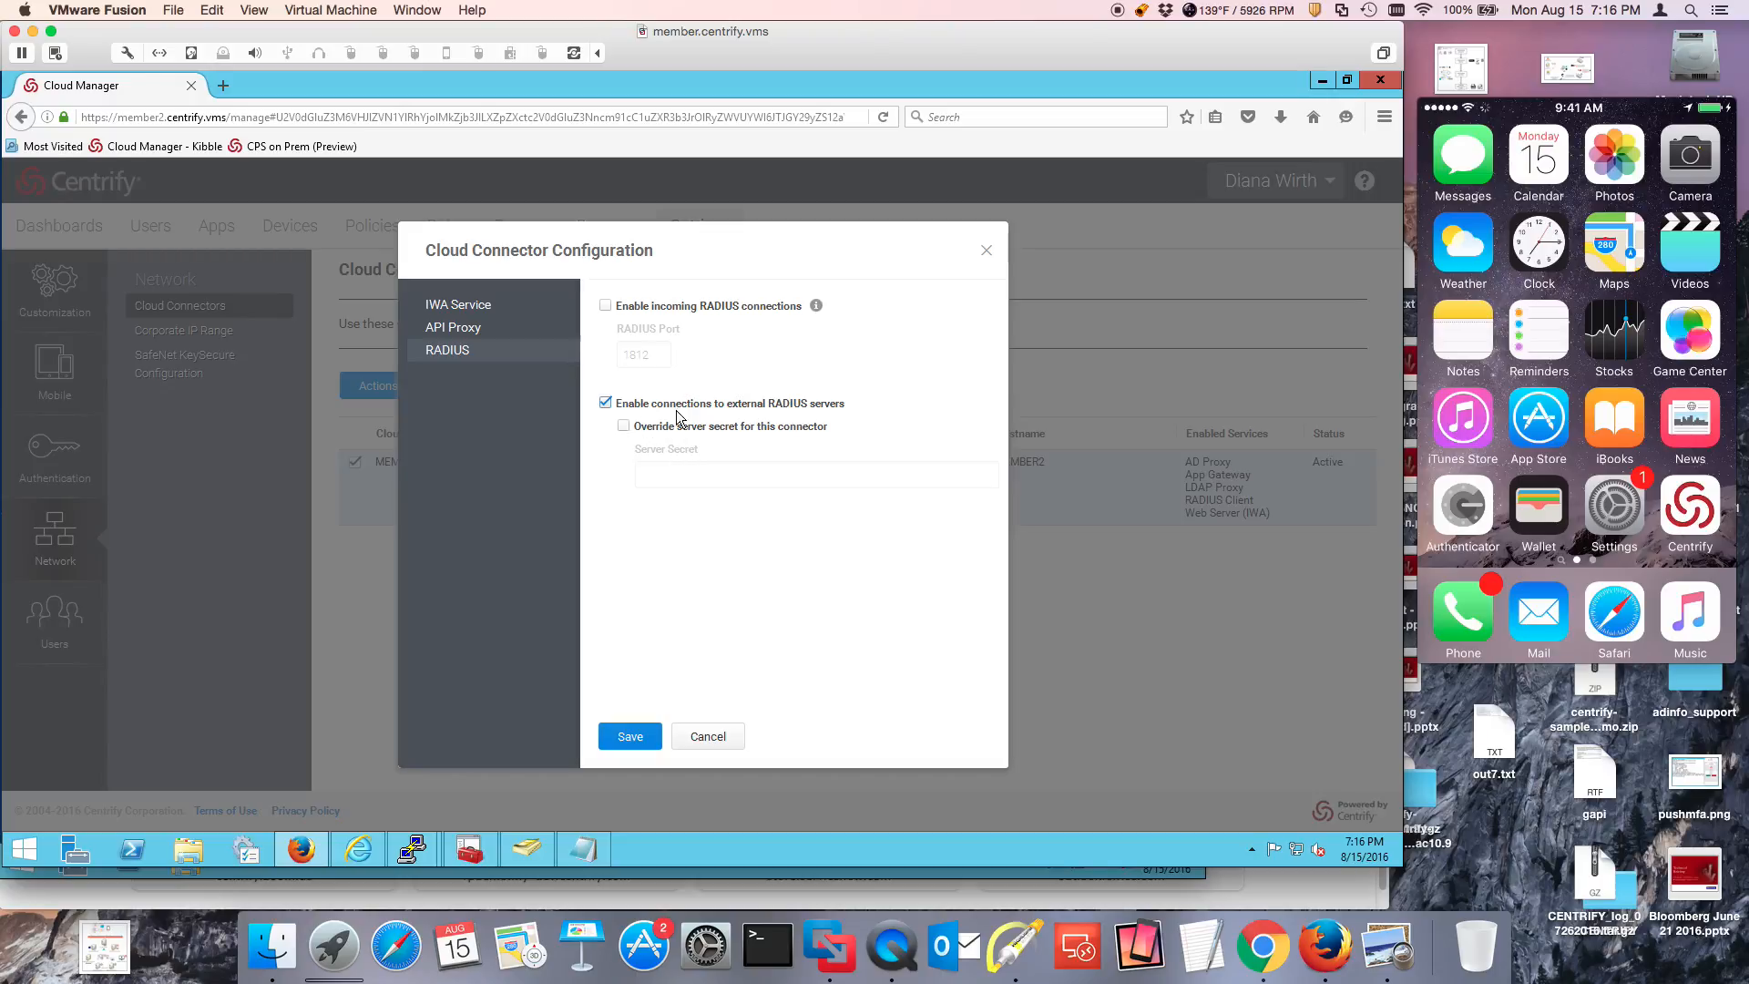
{"action": "left_click", "coordinate": [634, 735]}
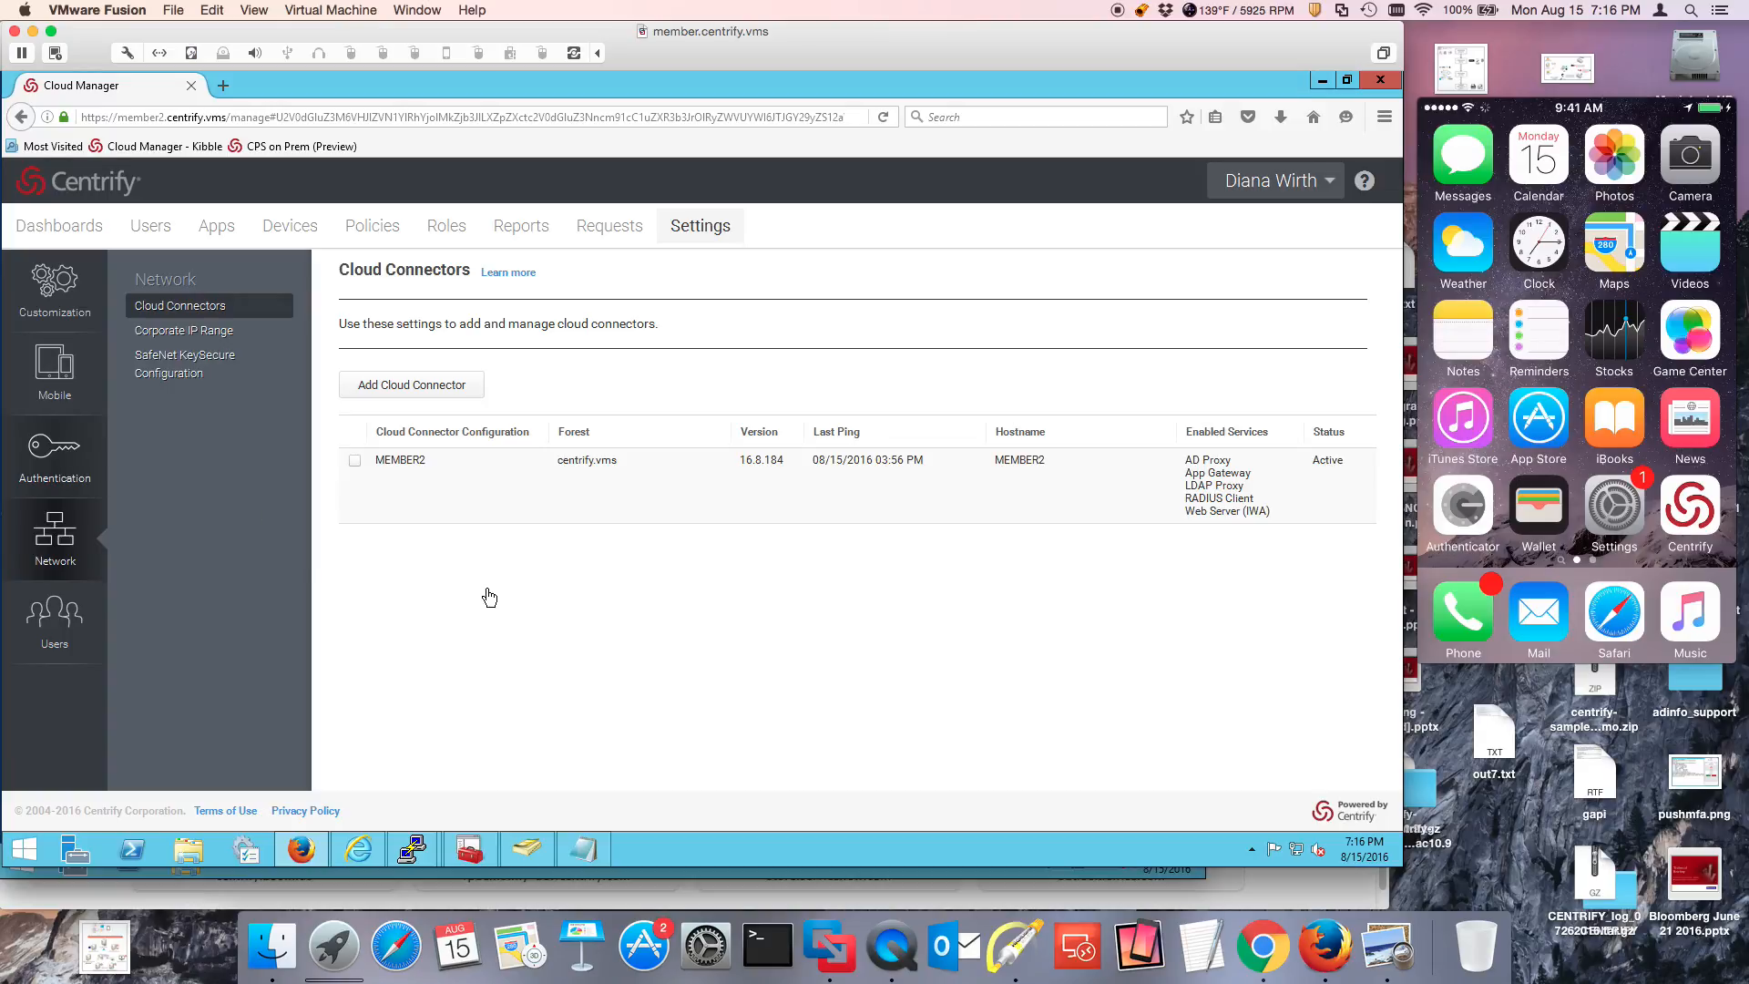
Step: Start a new server entry under the RADIUS connections and name it FreeRADIUS (centos67)
{"action": "left_click", "coordinate": [60, 467]}
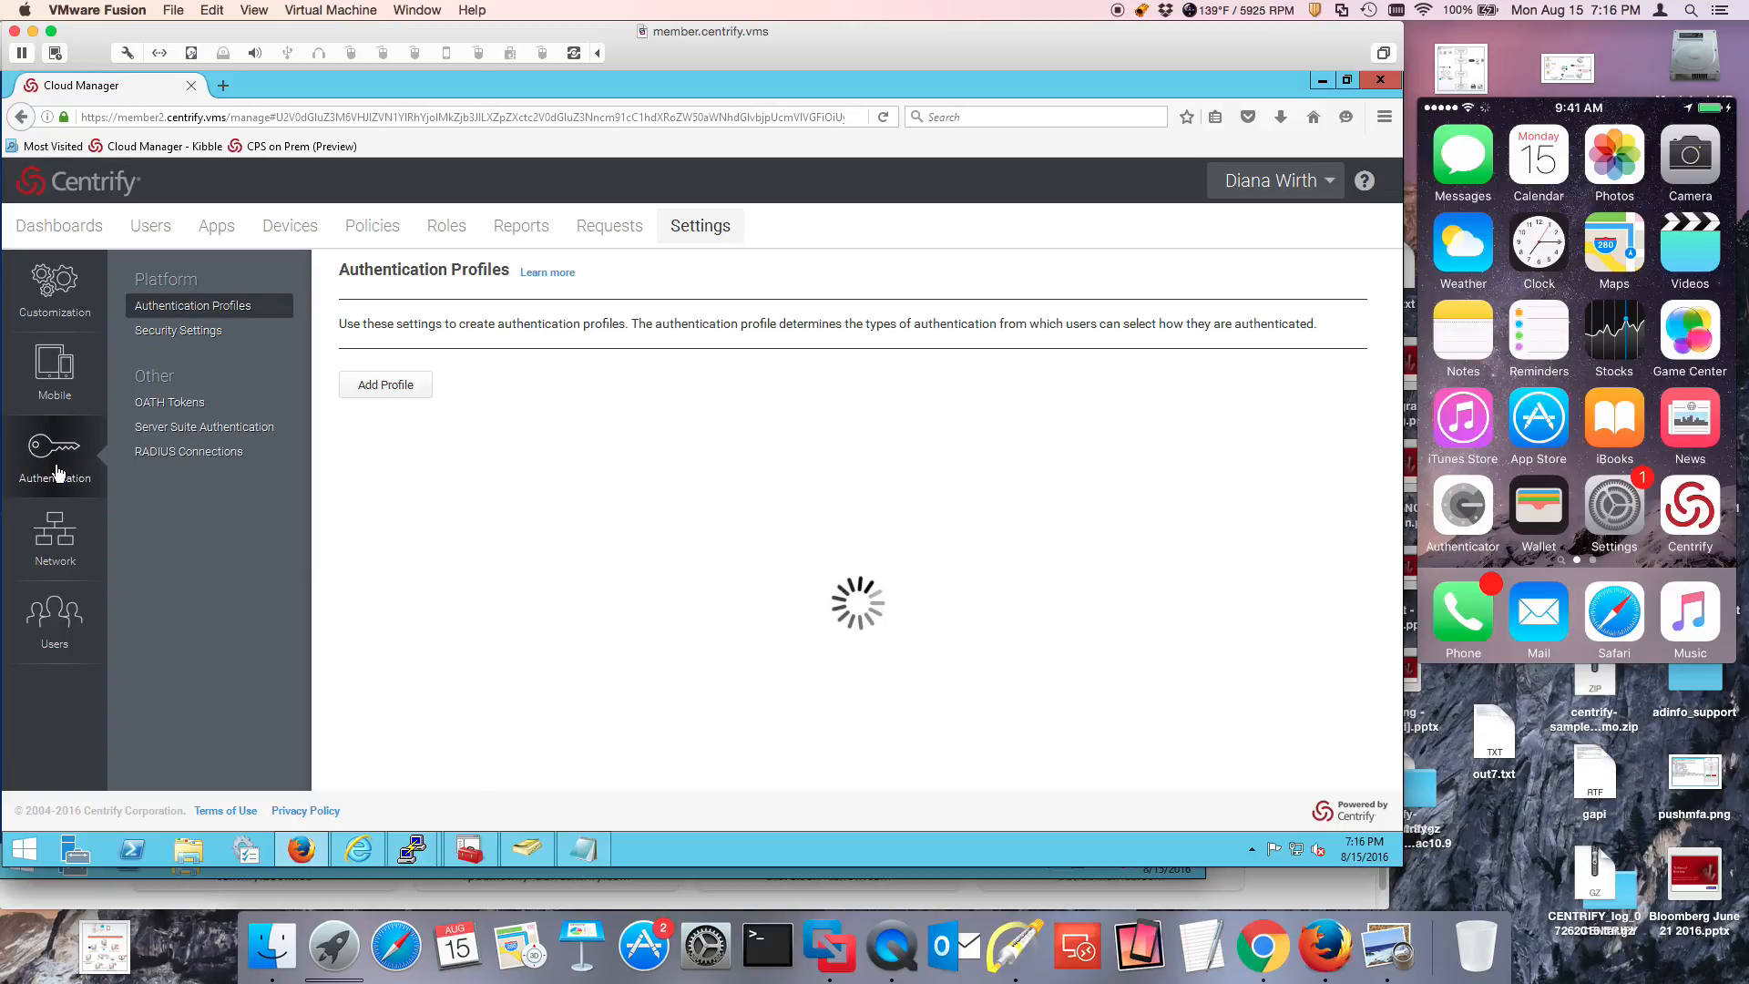
{"action": "left_click", "coordinate": [198, 453]}
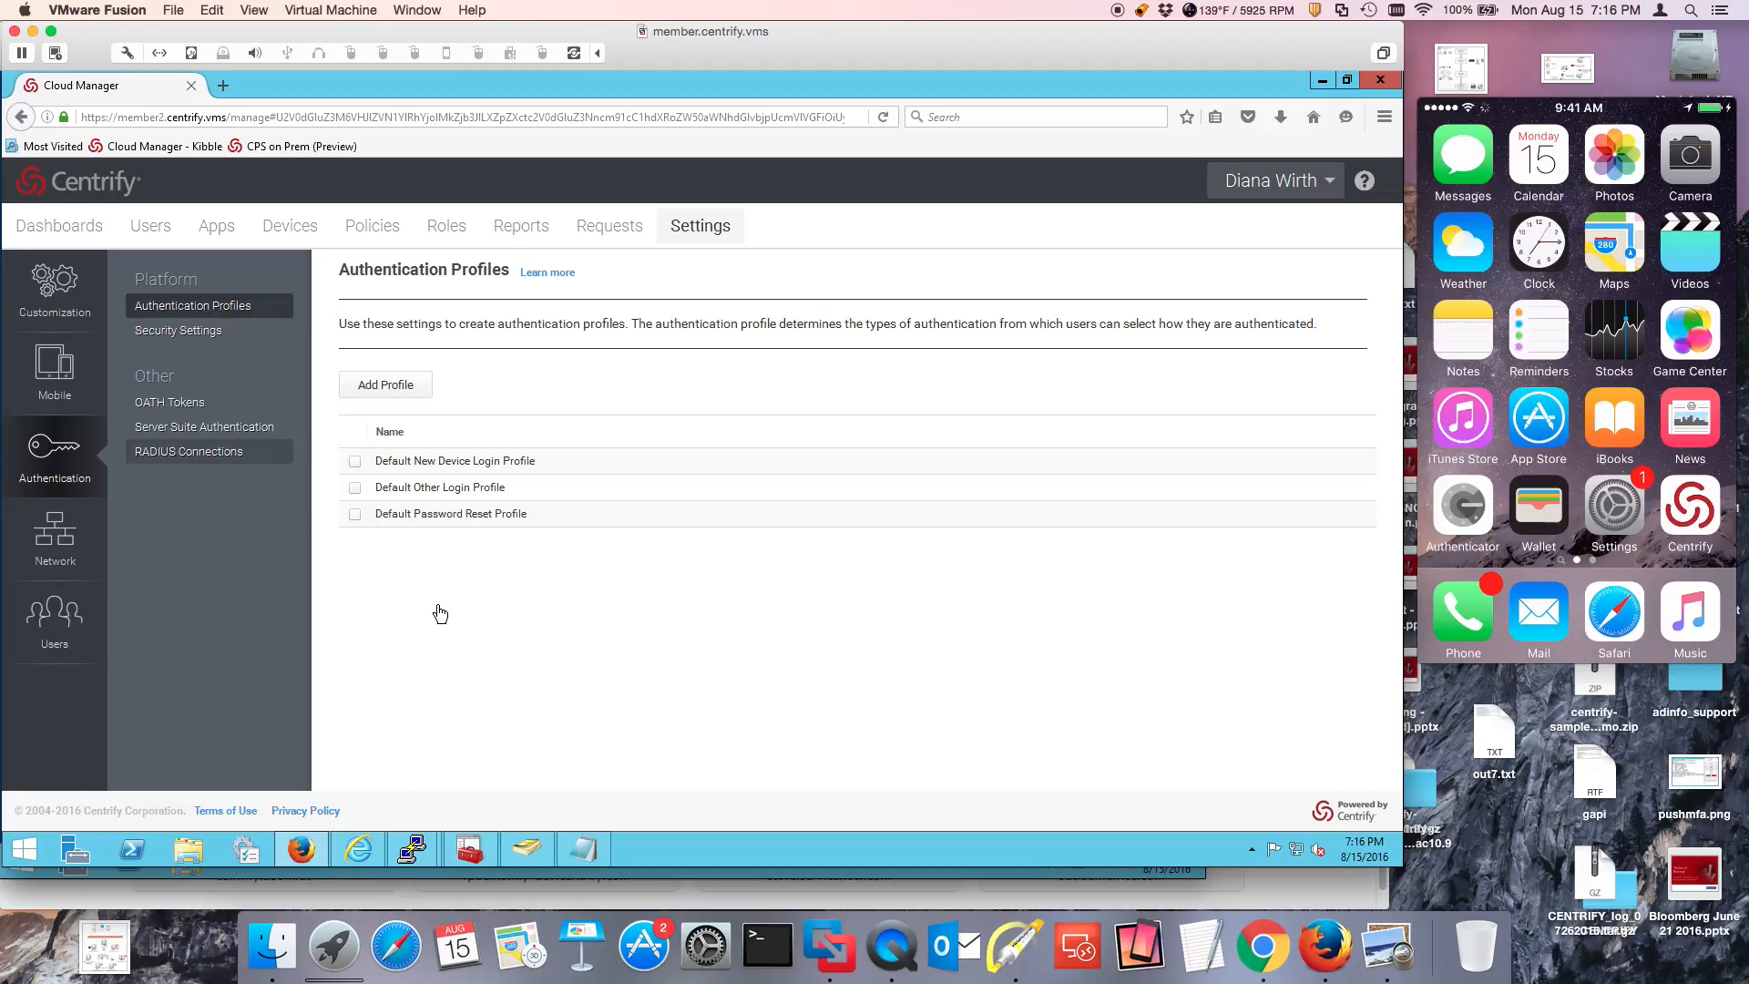
{"action": "left_click", "coordinate": [521, 393]}
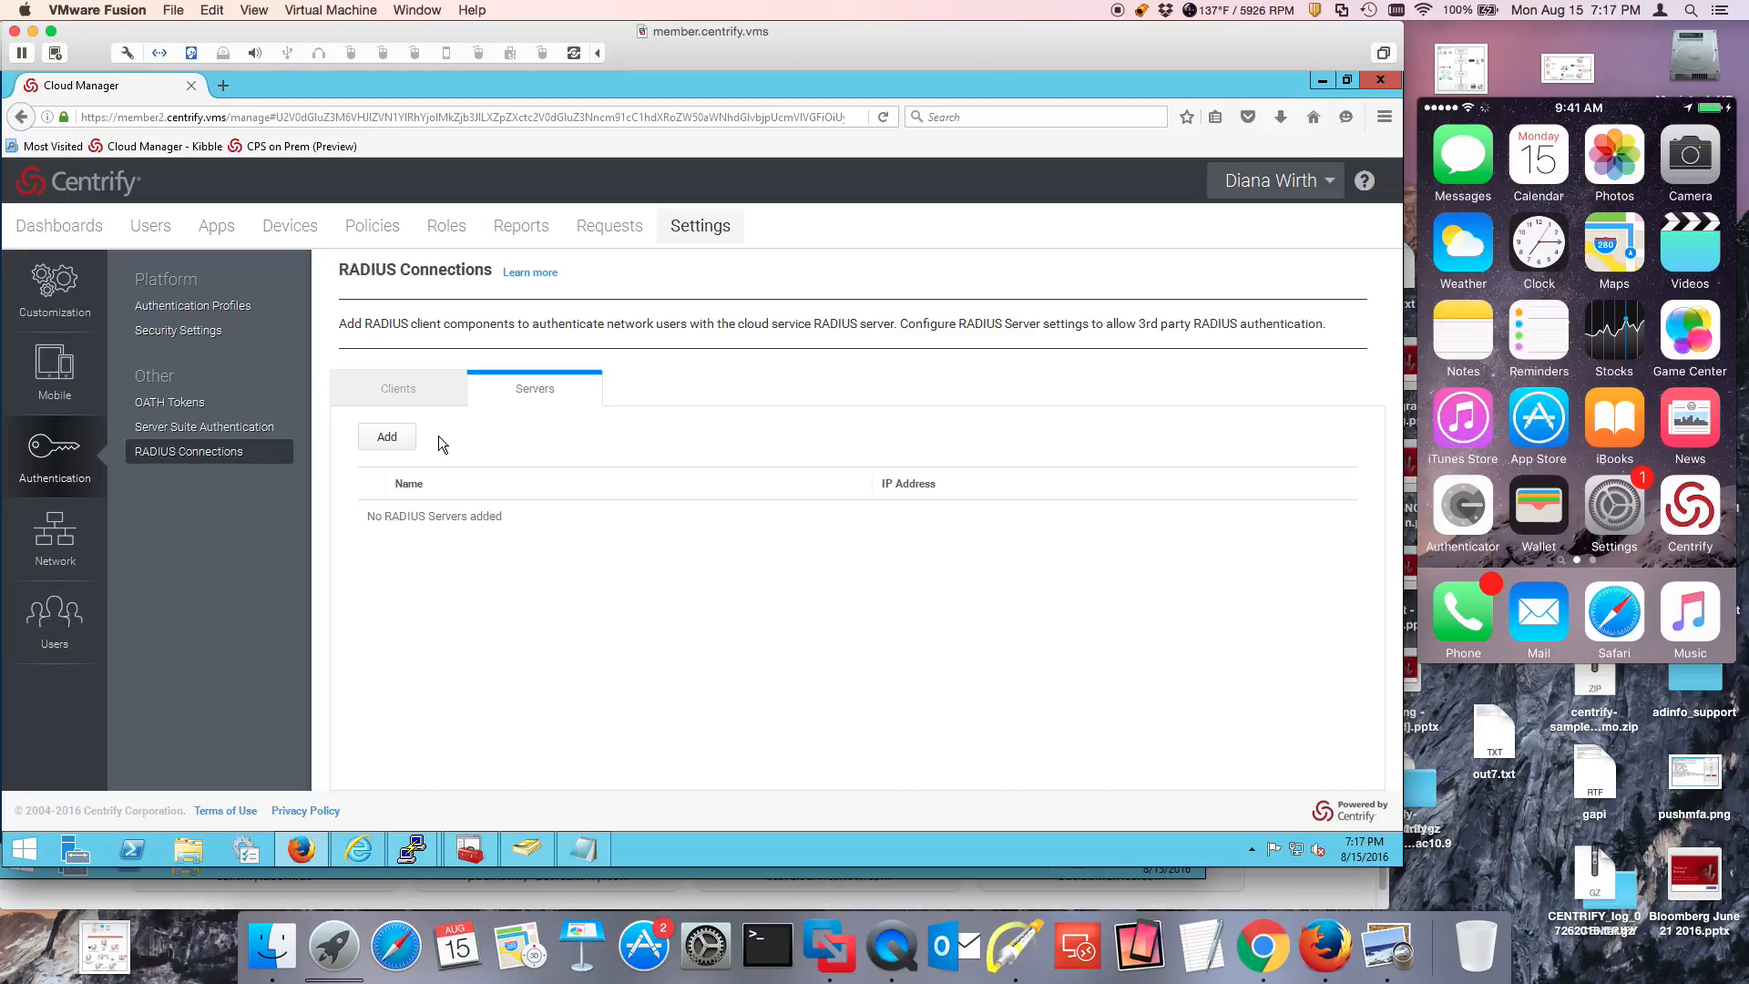
{"action": "left_click", "coordinate": [401, 440]}
{"action": "left_click", "coordinate": [381, 434]}
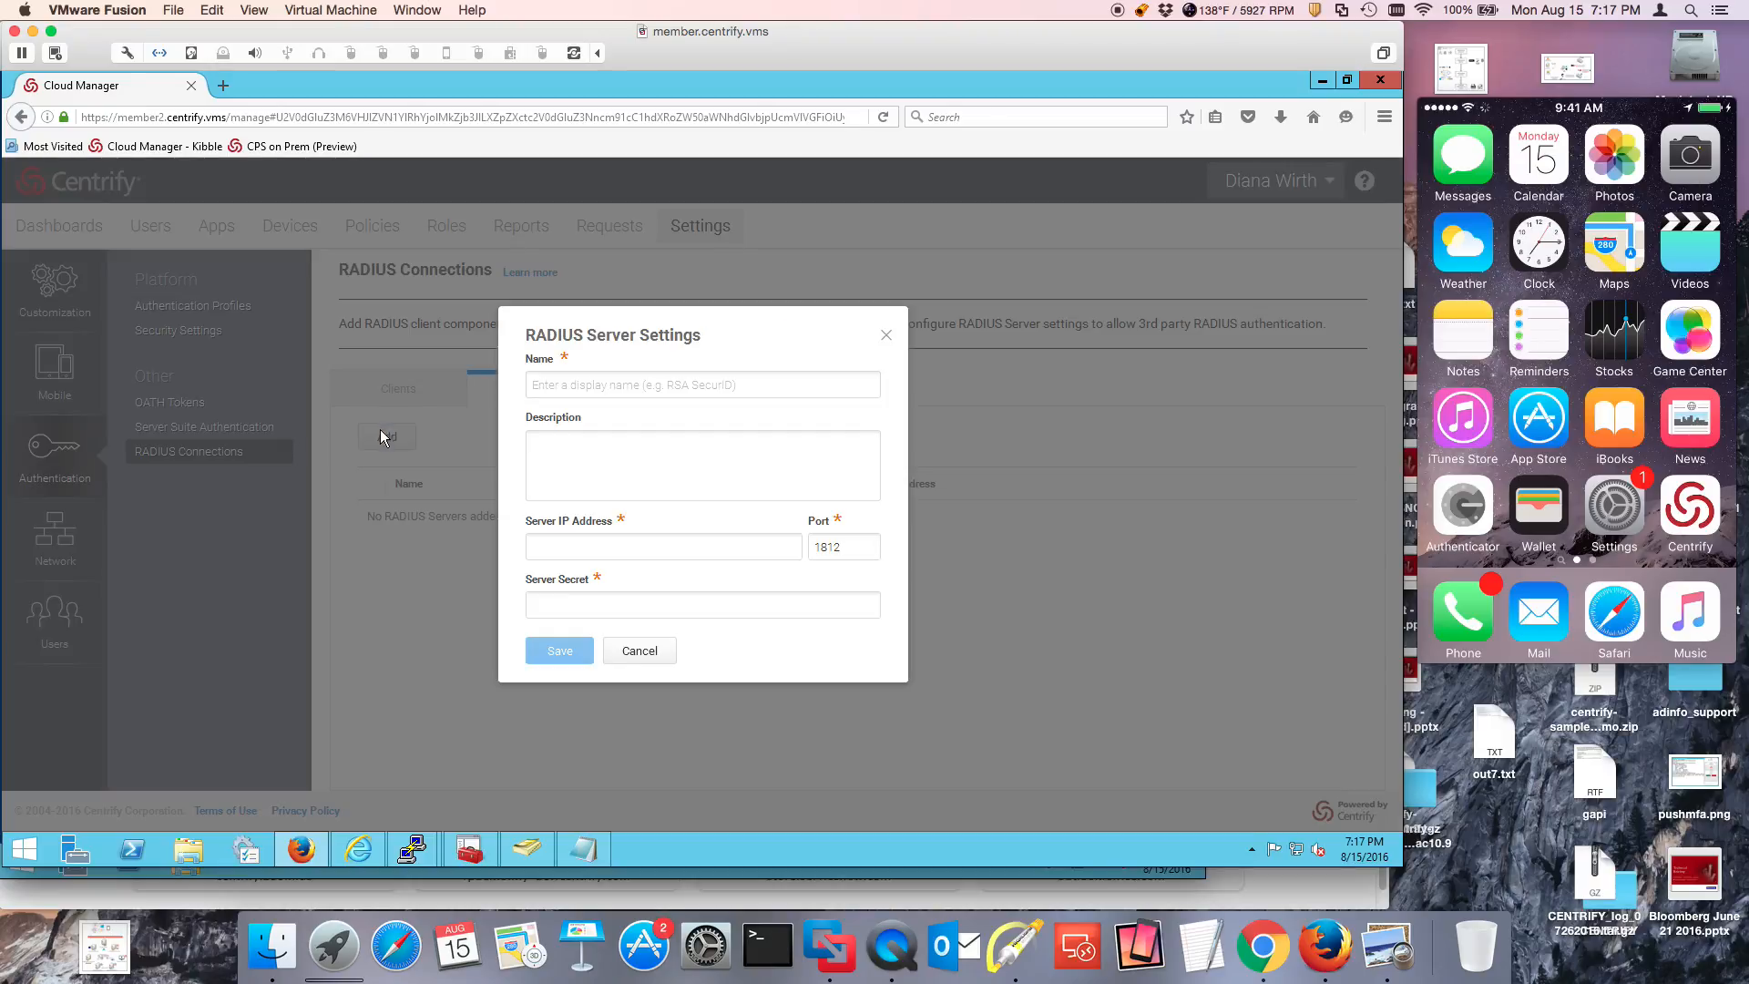
{"action": "left_click", "coordinate": [598, 381]}
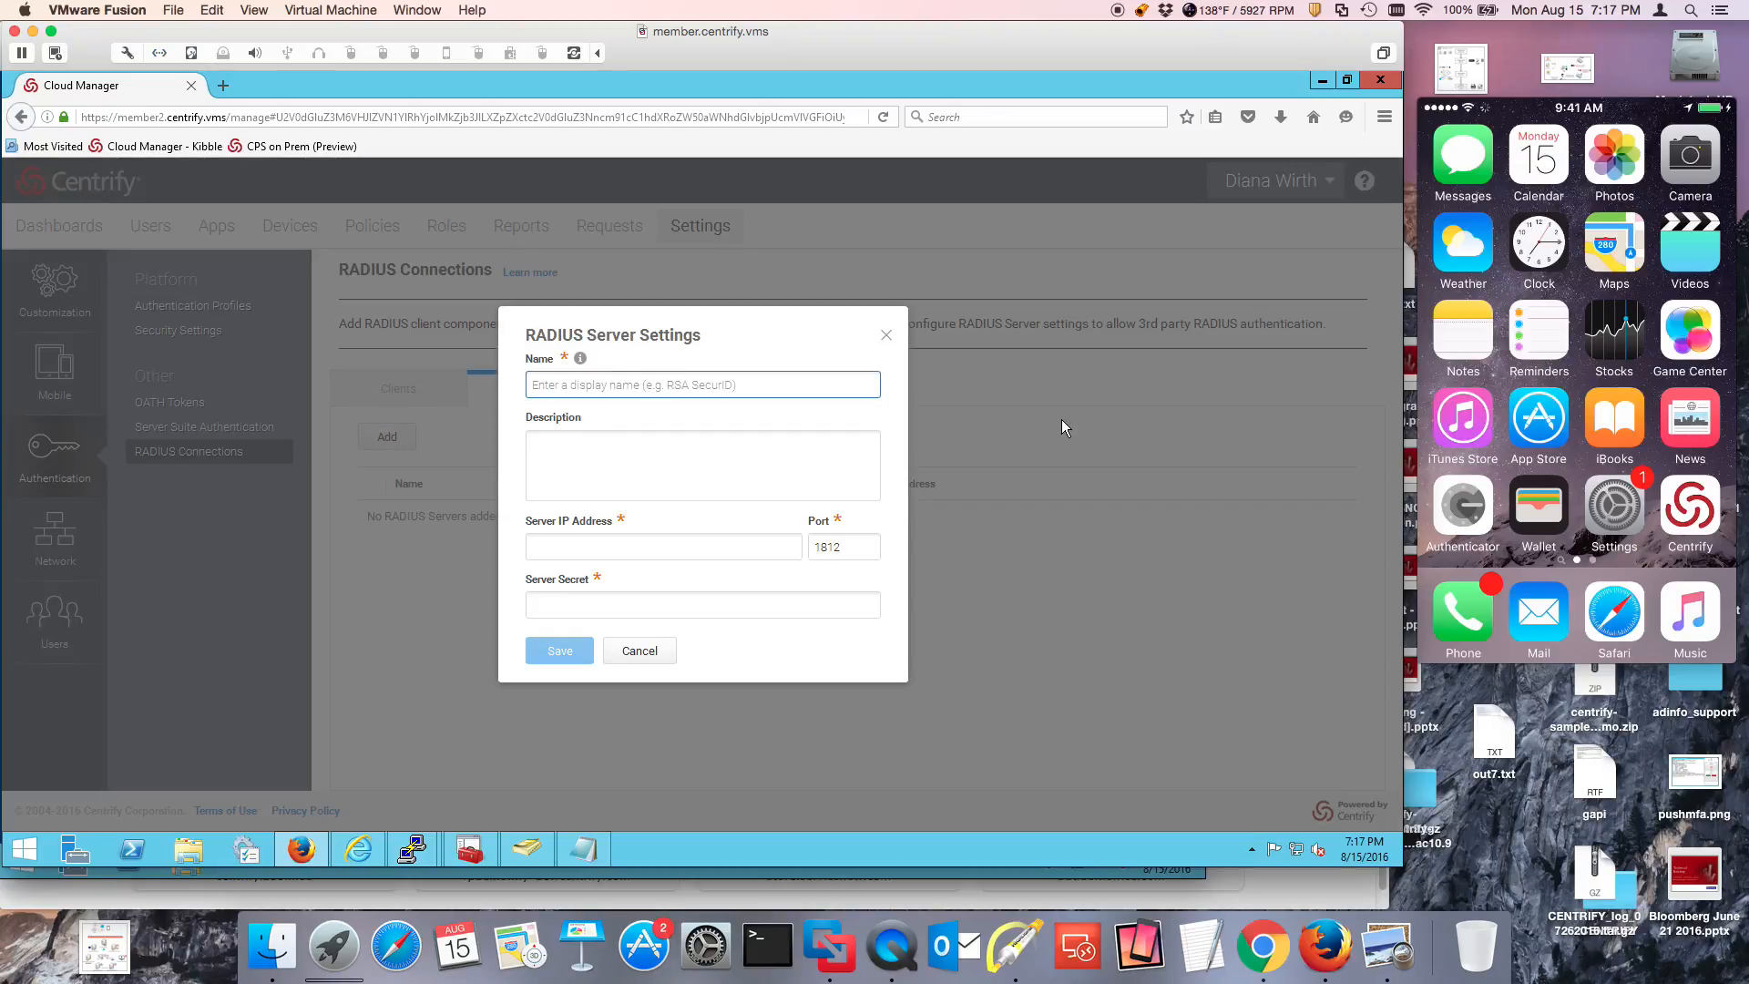
{"action": "type", "text": "RreeRADIUS (centos67"}
Step: Set the RADIUS server's IP address to 192.168.81.34, enter the server secret and save the entry
{"action": "left_click", "coordinate": [606, 544]}
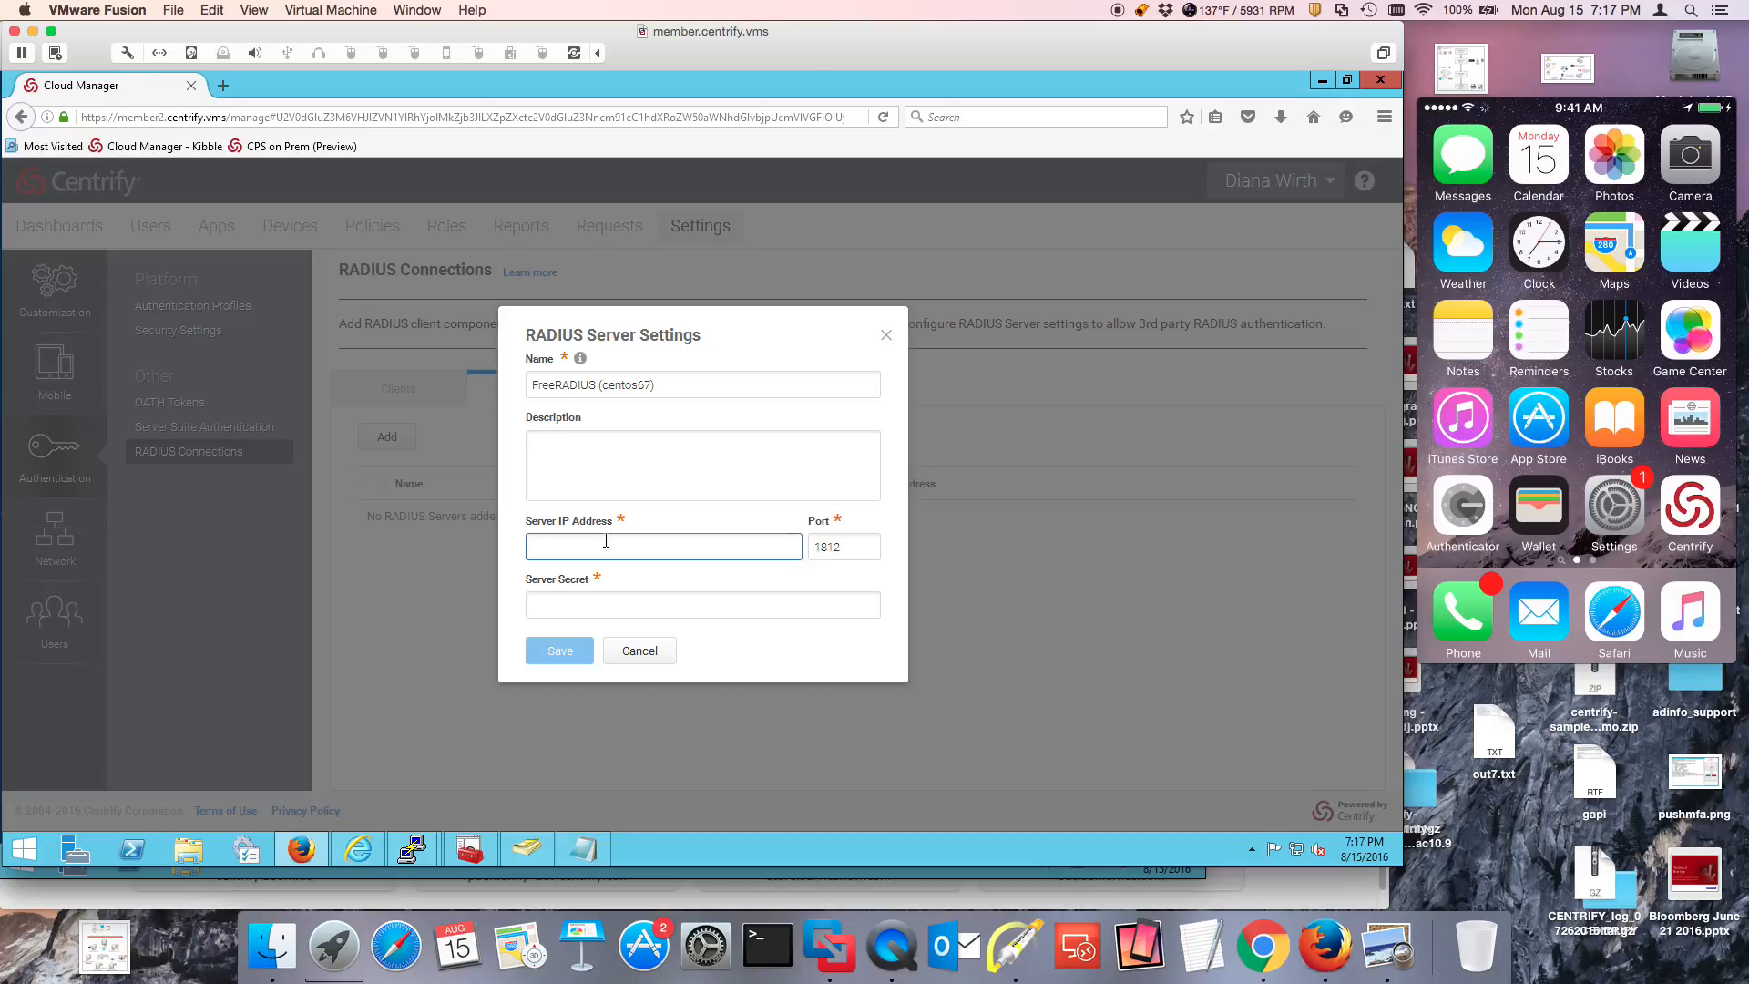
{"action": "type", "text": "192.168.81.34"}
{"action": "left_click", "coordinate": [616, 608]}
{"action": "key", "text": "ctrl+v"}
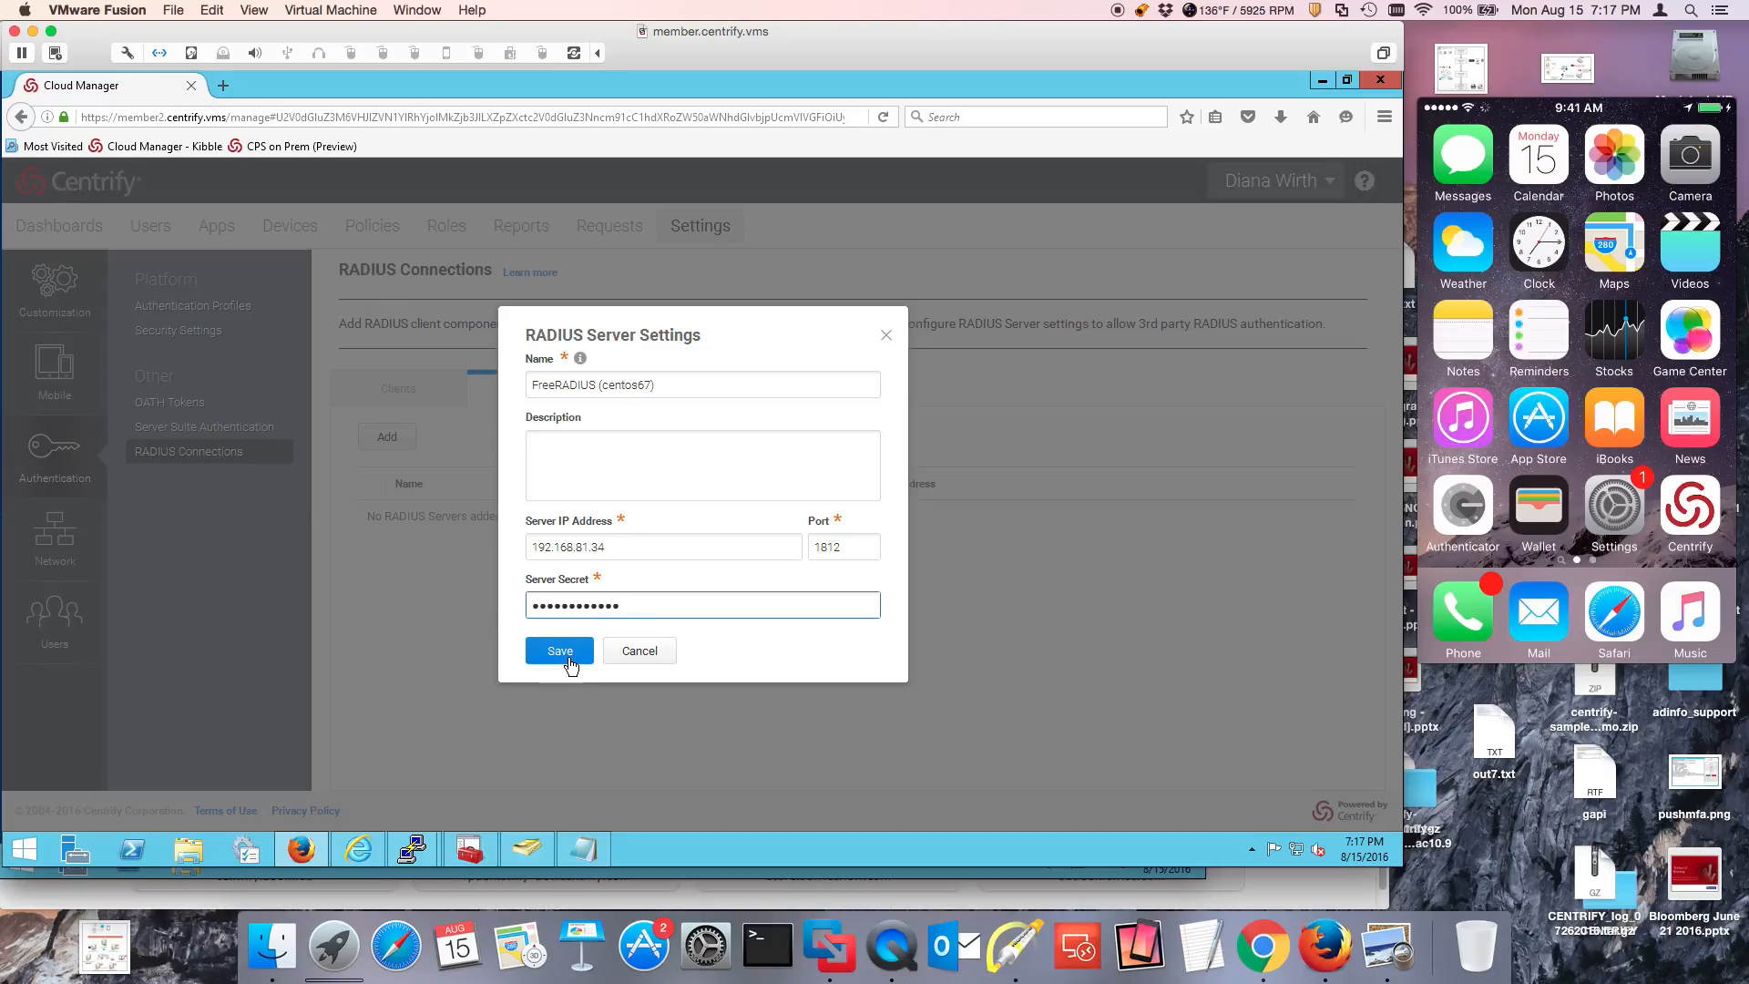
{"action": "left_click", "coordinate": [569, 658]}
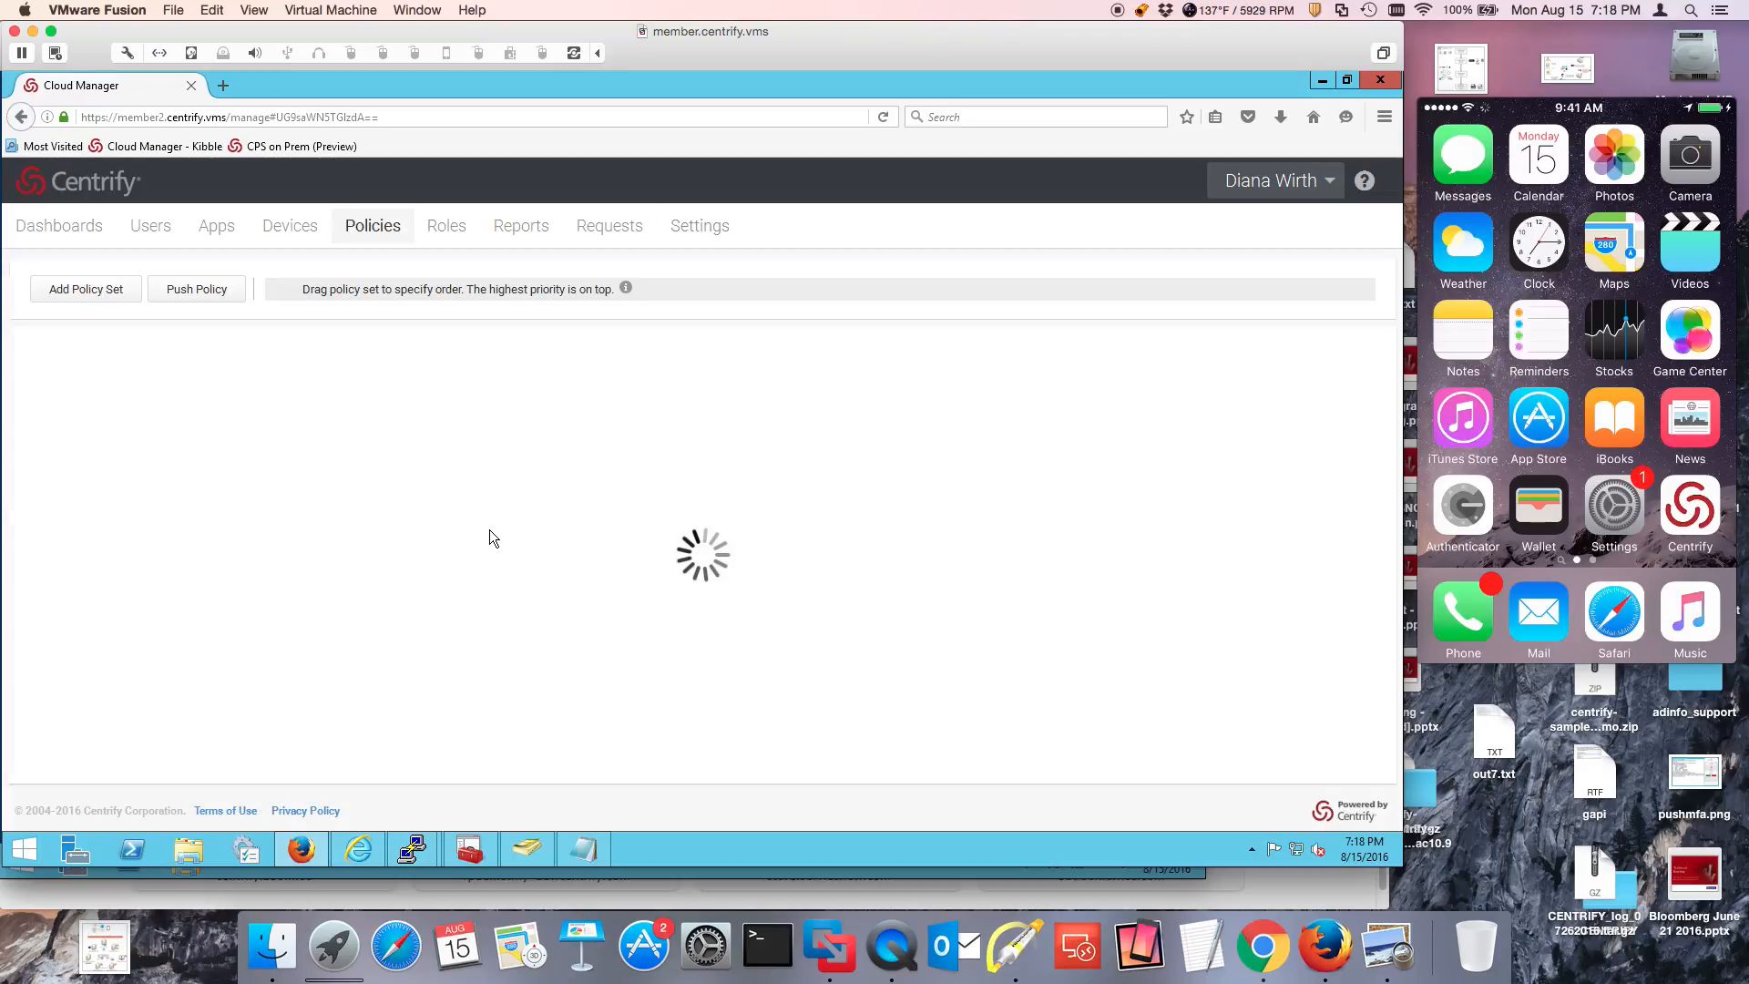
Step: Allow 3rd Party RADIUS Authentication in the Default Policy's user security policies and save the policy
{"action": "left_click", "coordinate": [428, 403]}
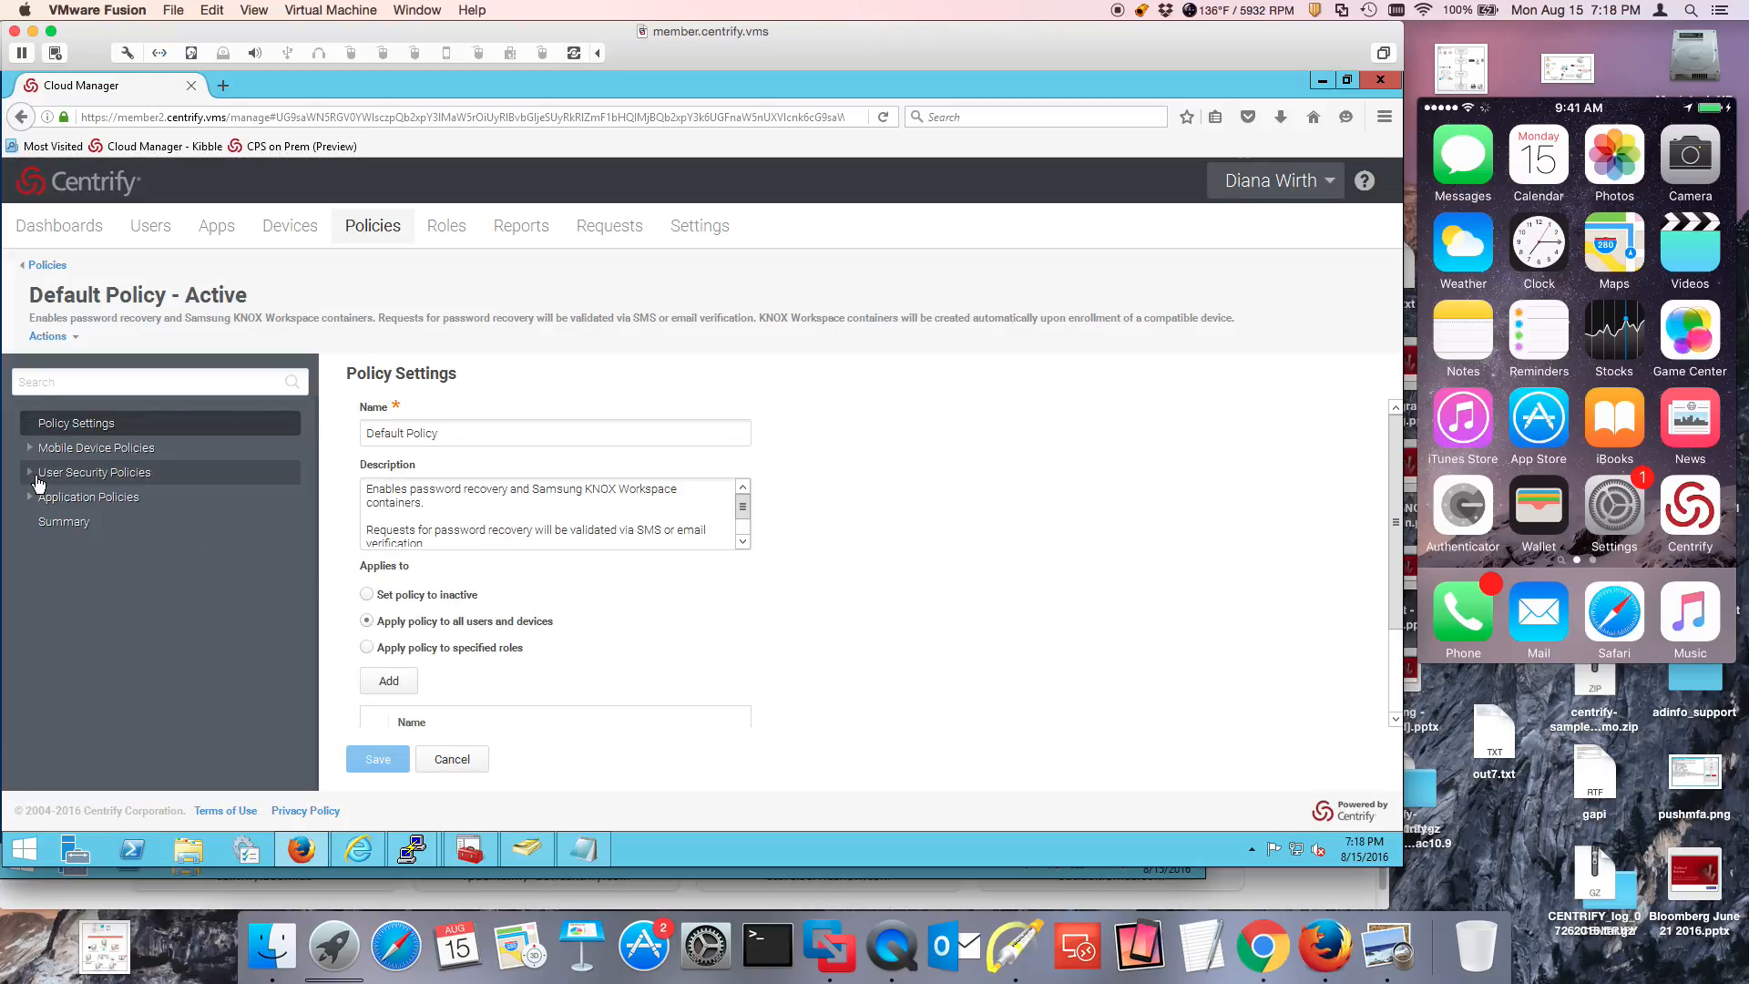
{"action": "left_click", "coordinate": [36, 474]}
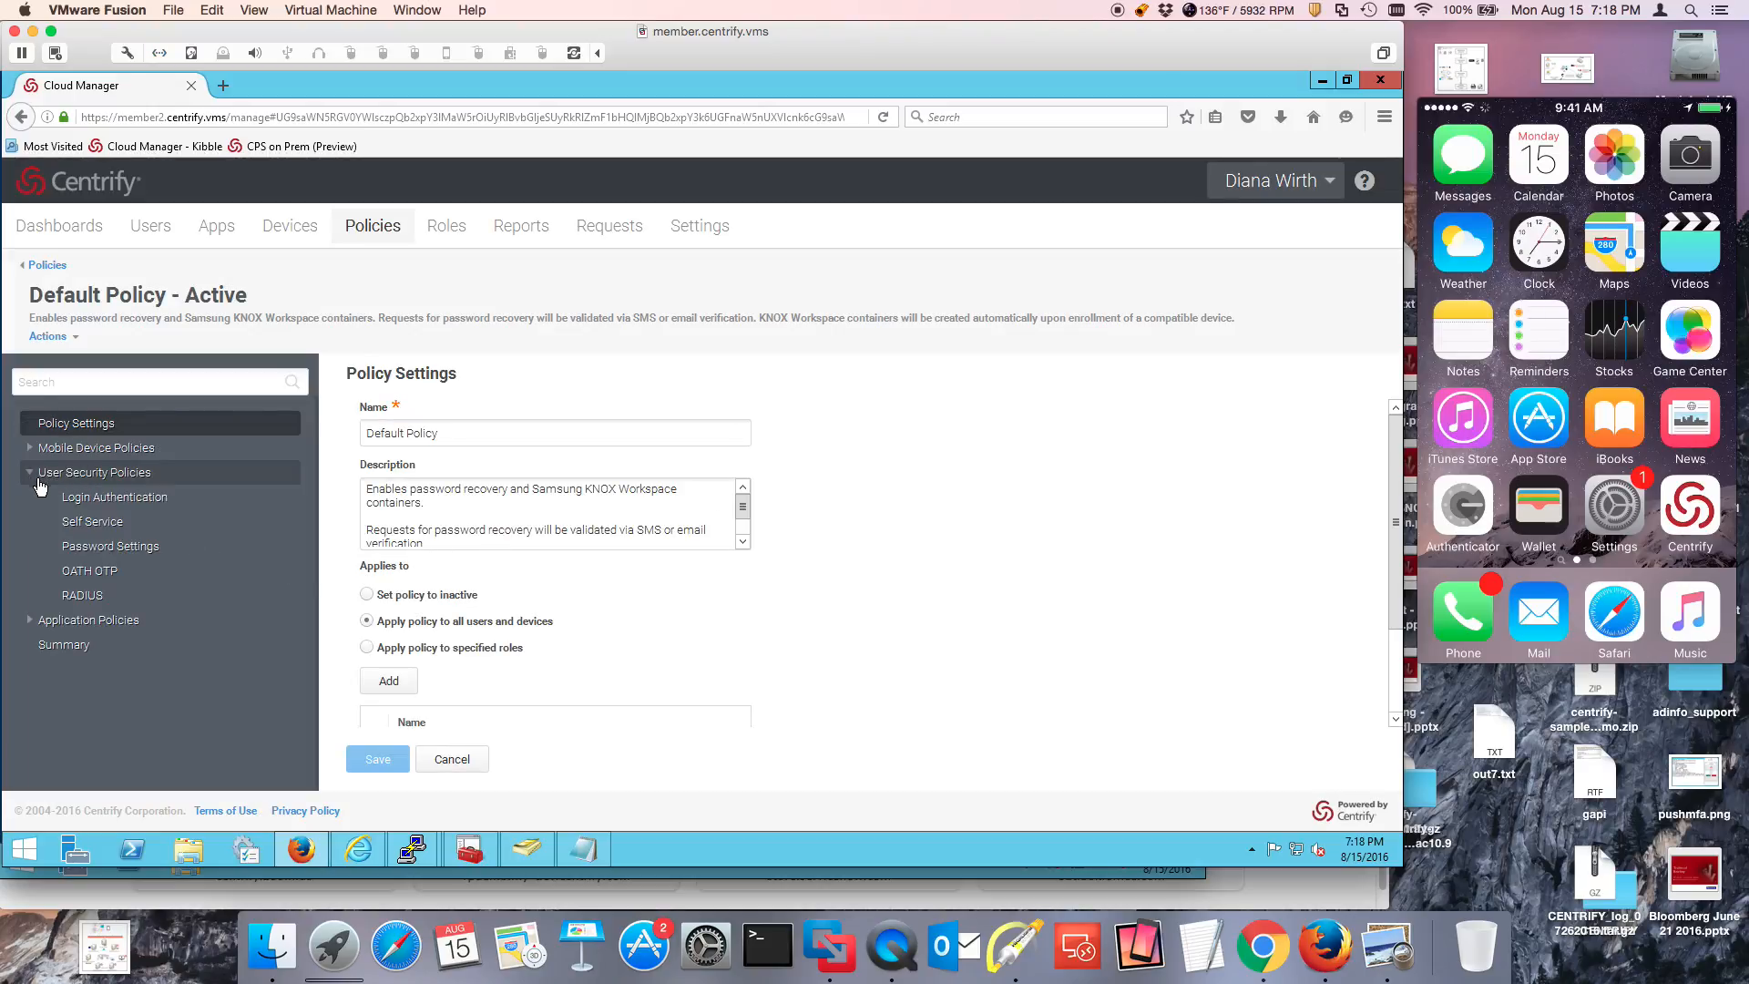
{"action": "left_click", "coordinate": [80, 597]}
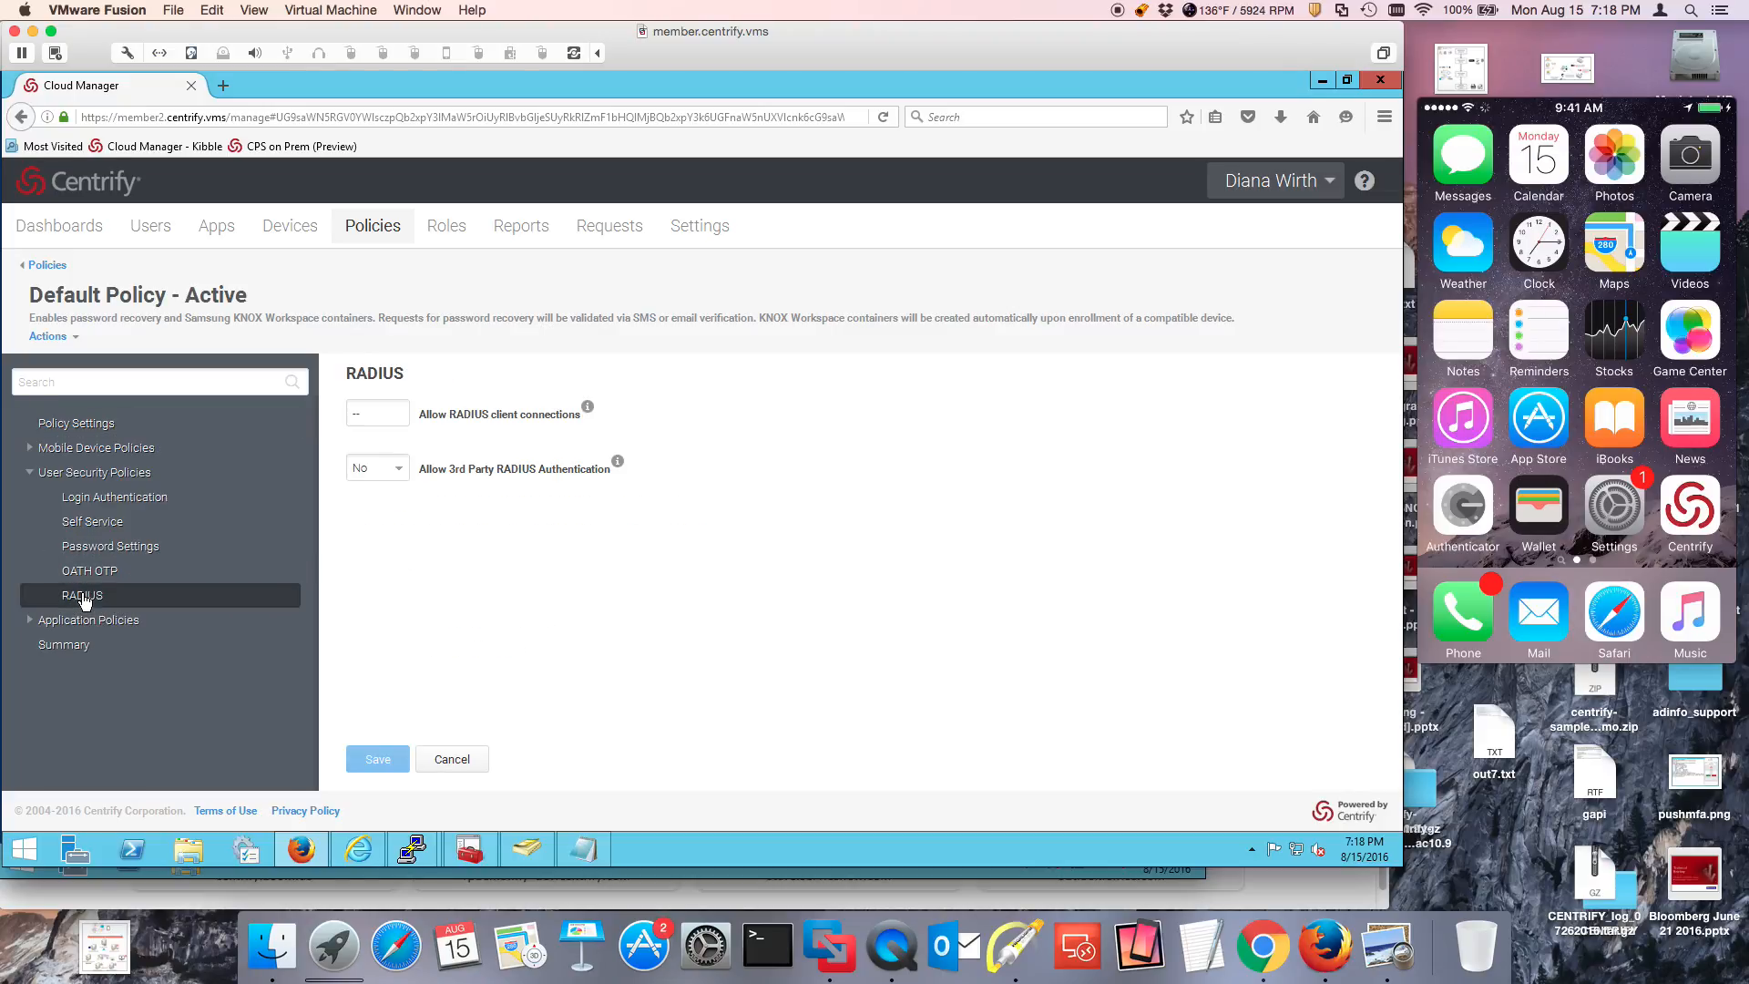
{"action": "left_click", "coordinate": [398, 473]}
{"action": "left_click", "coordinate": [362, 513]}
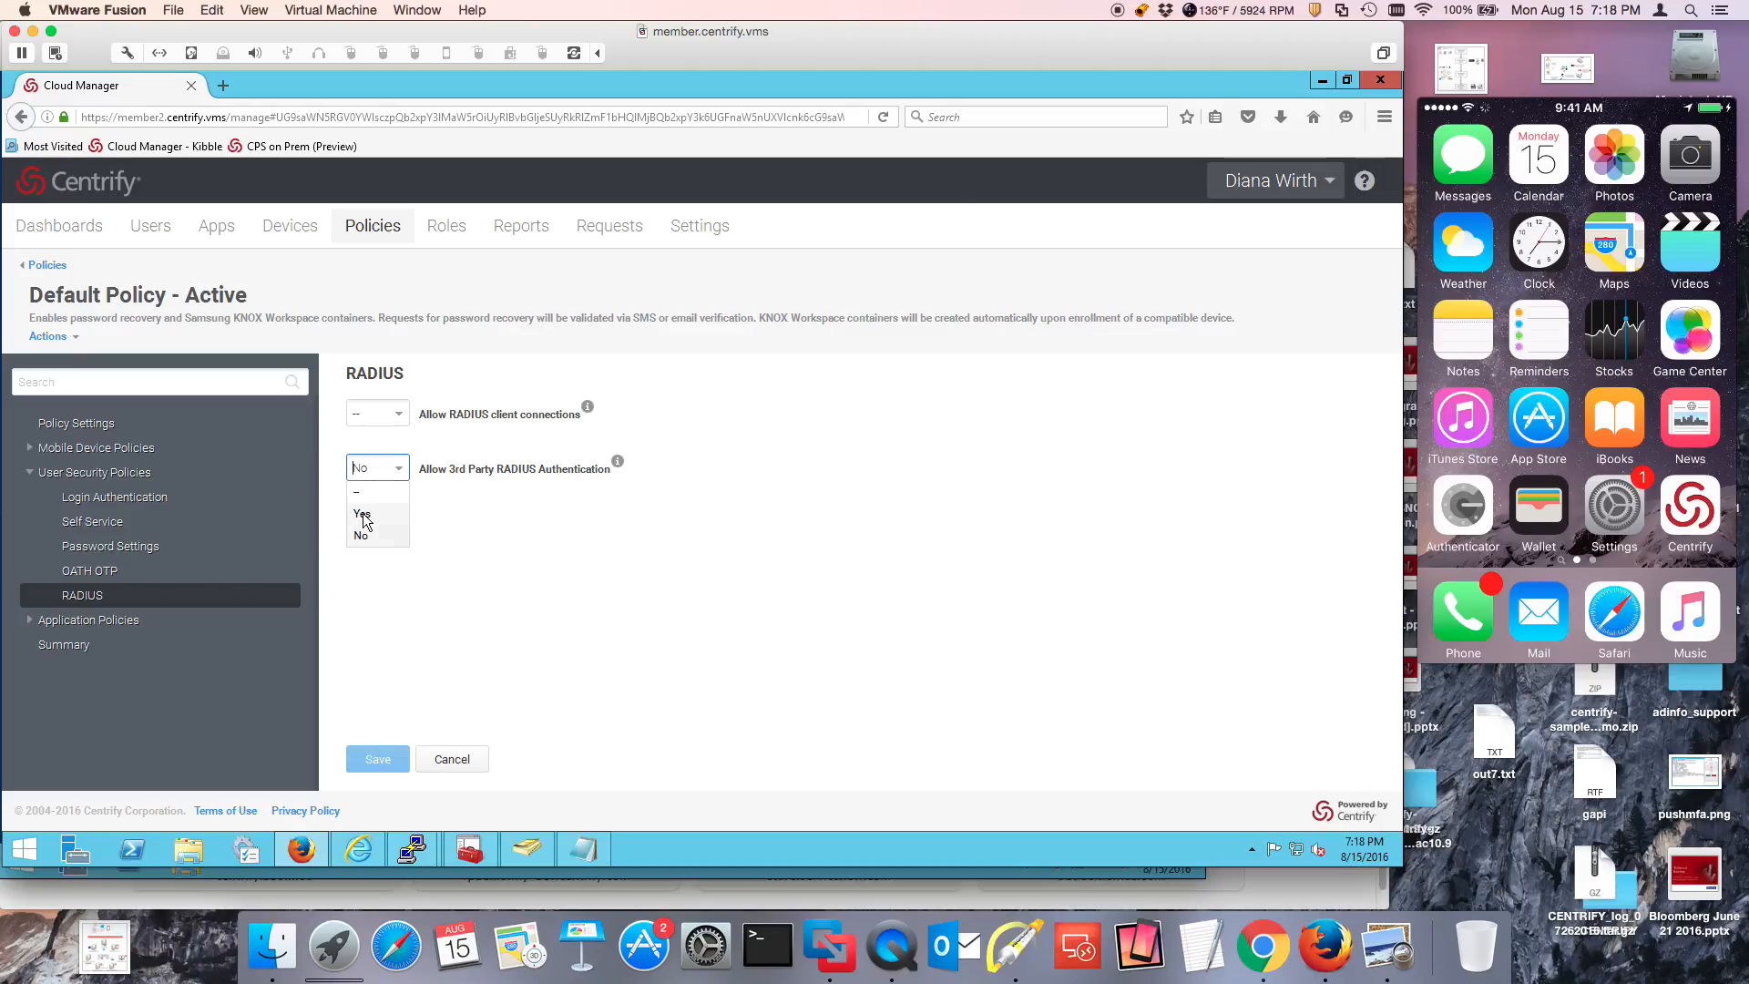
{"action": "left_click", "coordinate": [380, 761]}
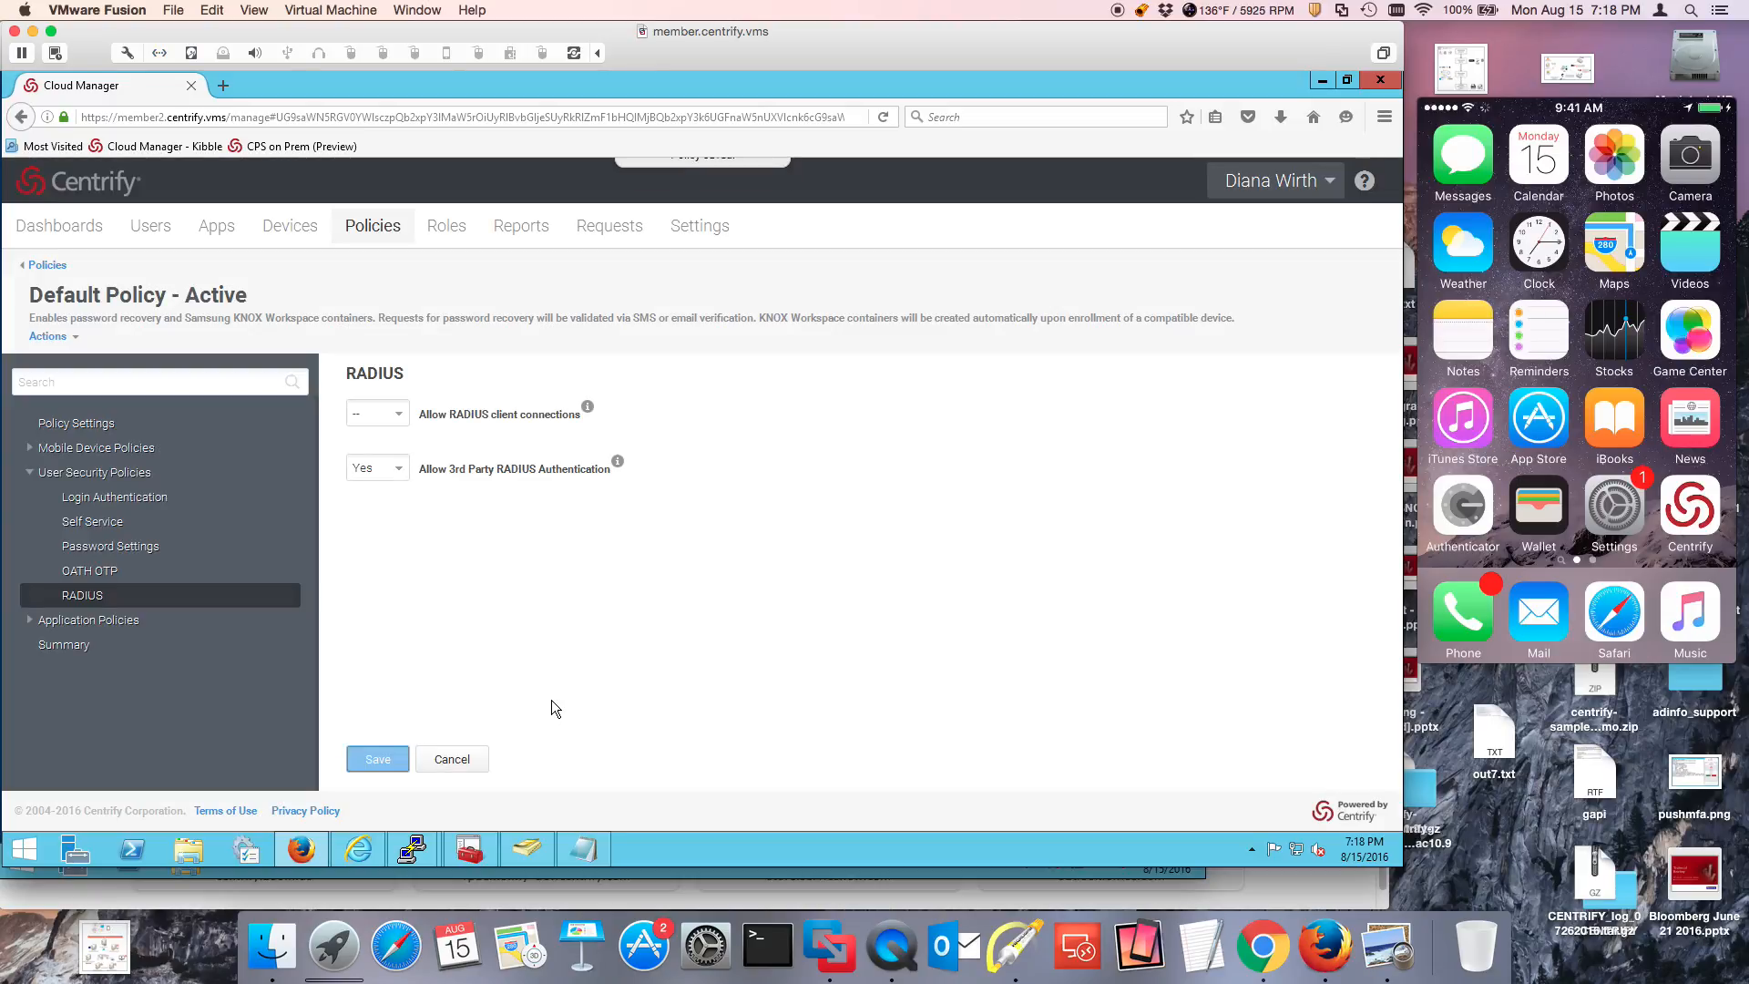
Step: Add 3rd Party RADIUS Authentication to Challenge 1 of the Default New Device Login Profile and confirm the change
{"action": "left_click", "coordinate": [710, 230]}
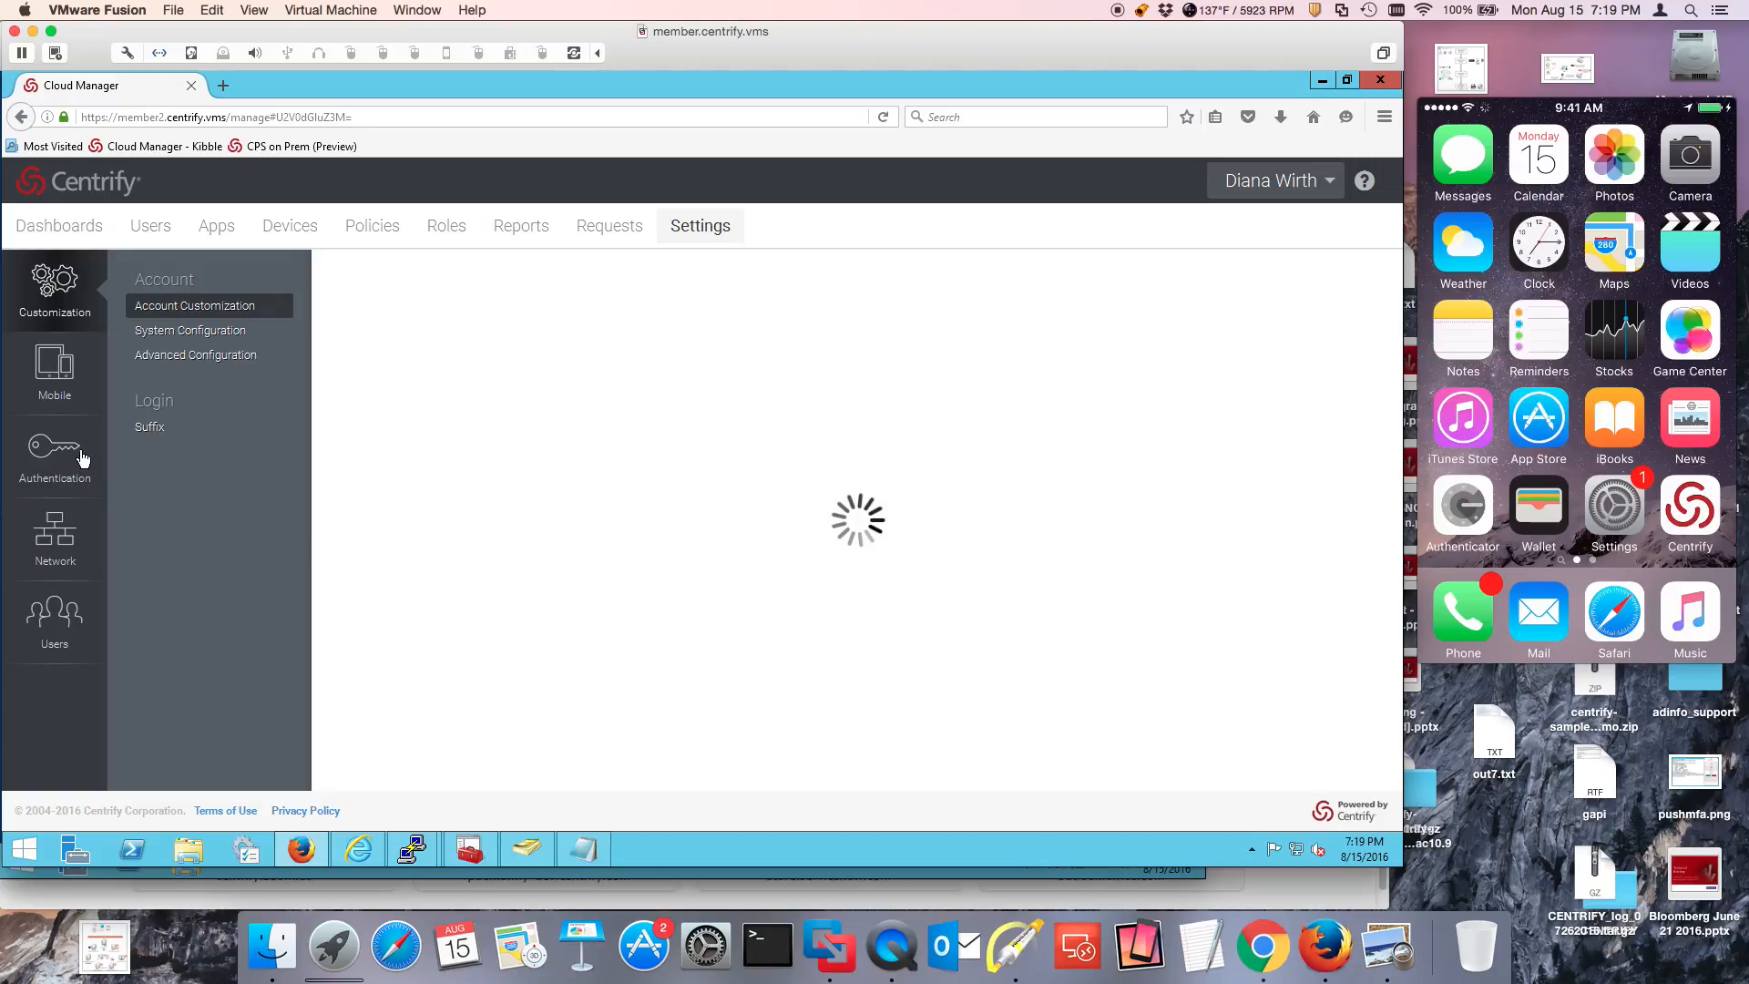
{"action": "left_click", "coordinate": [51, 467]}
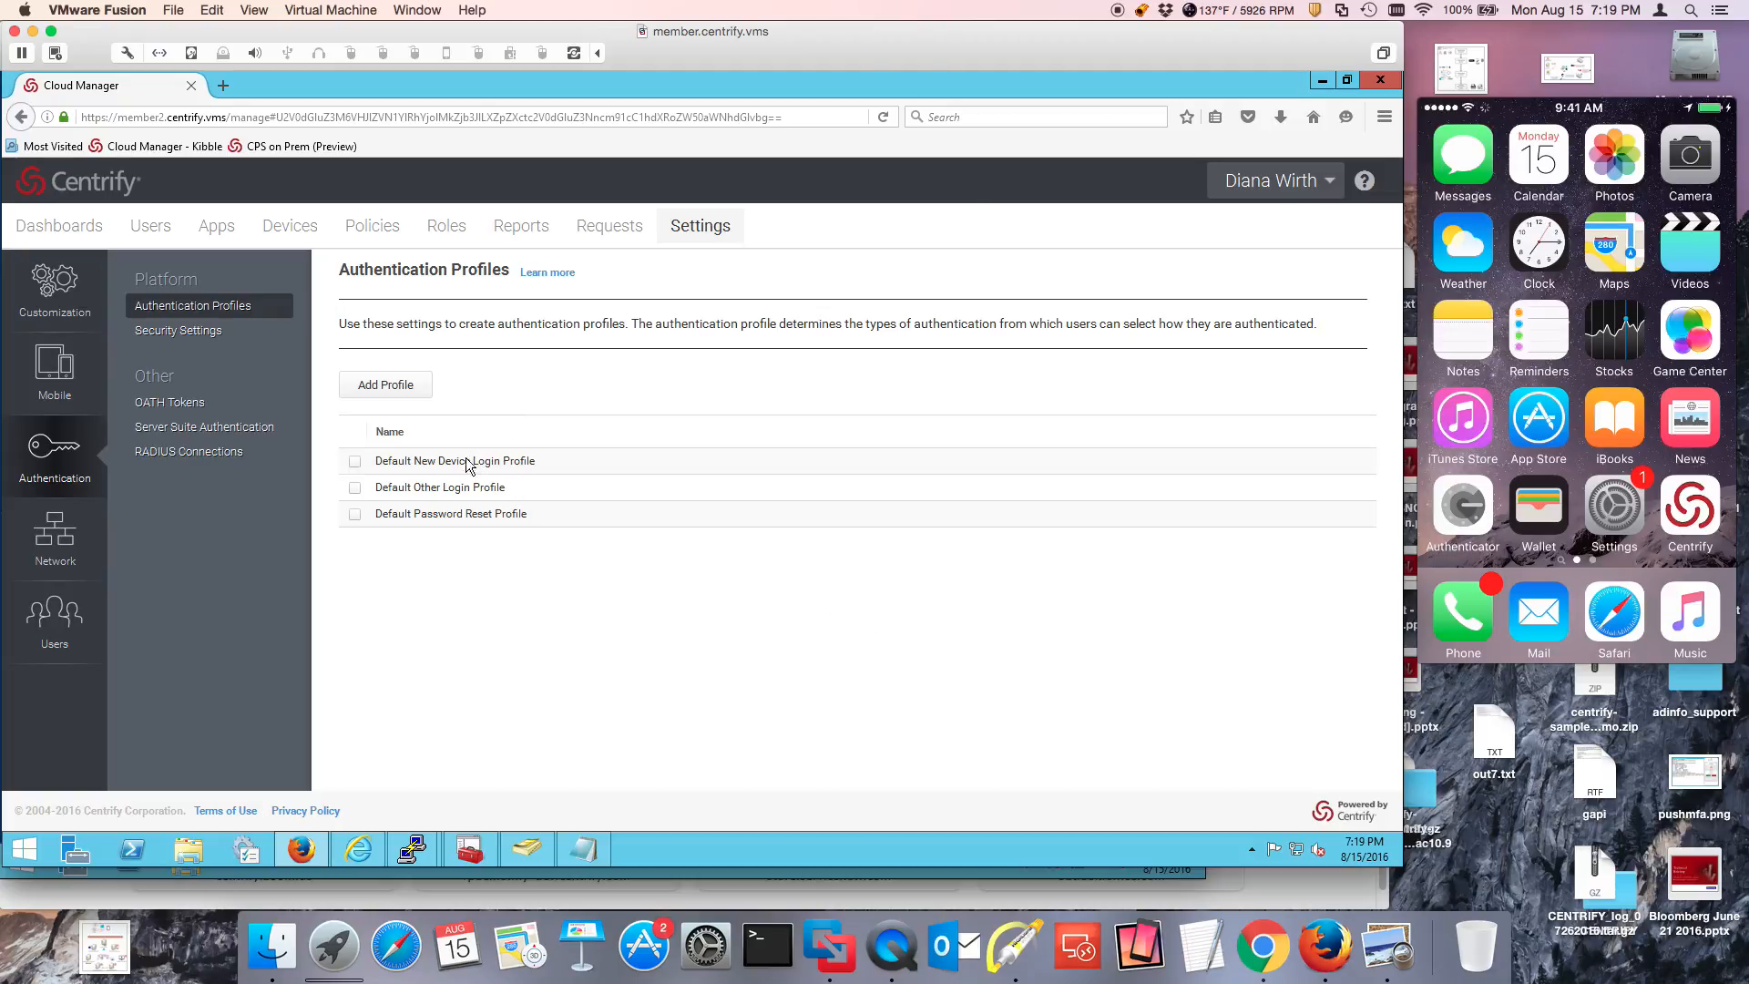
{"action": "left_click", "coordinate": [491, 465]}
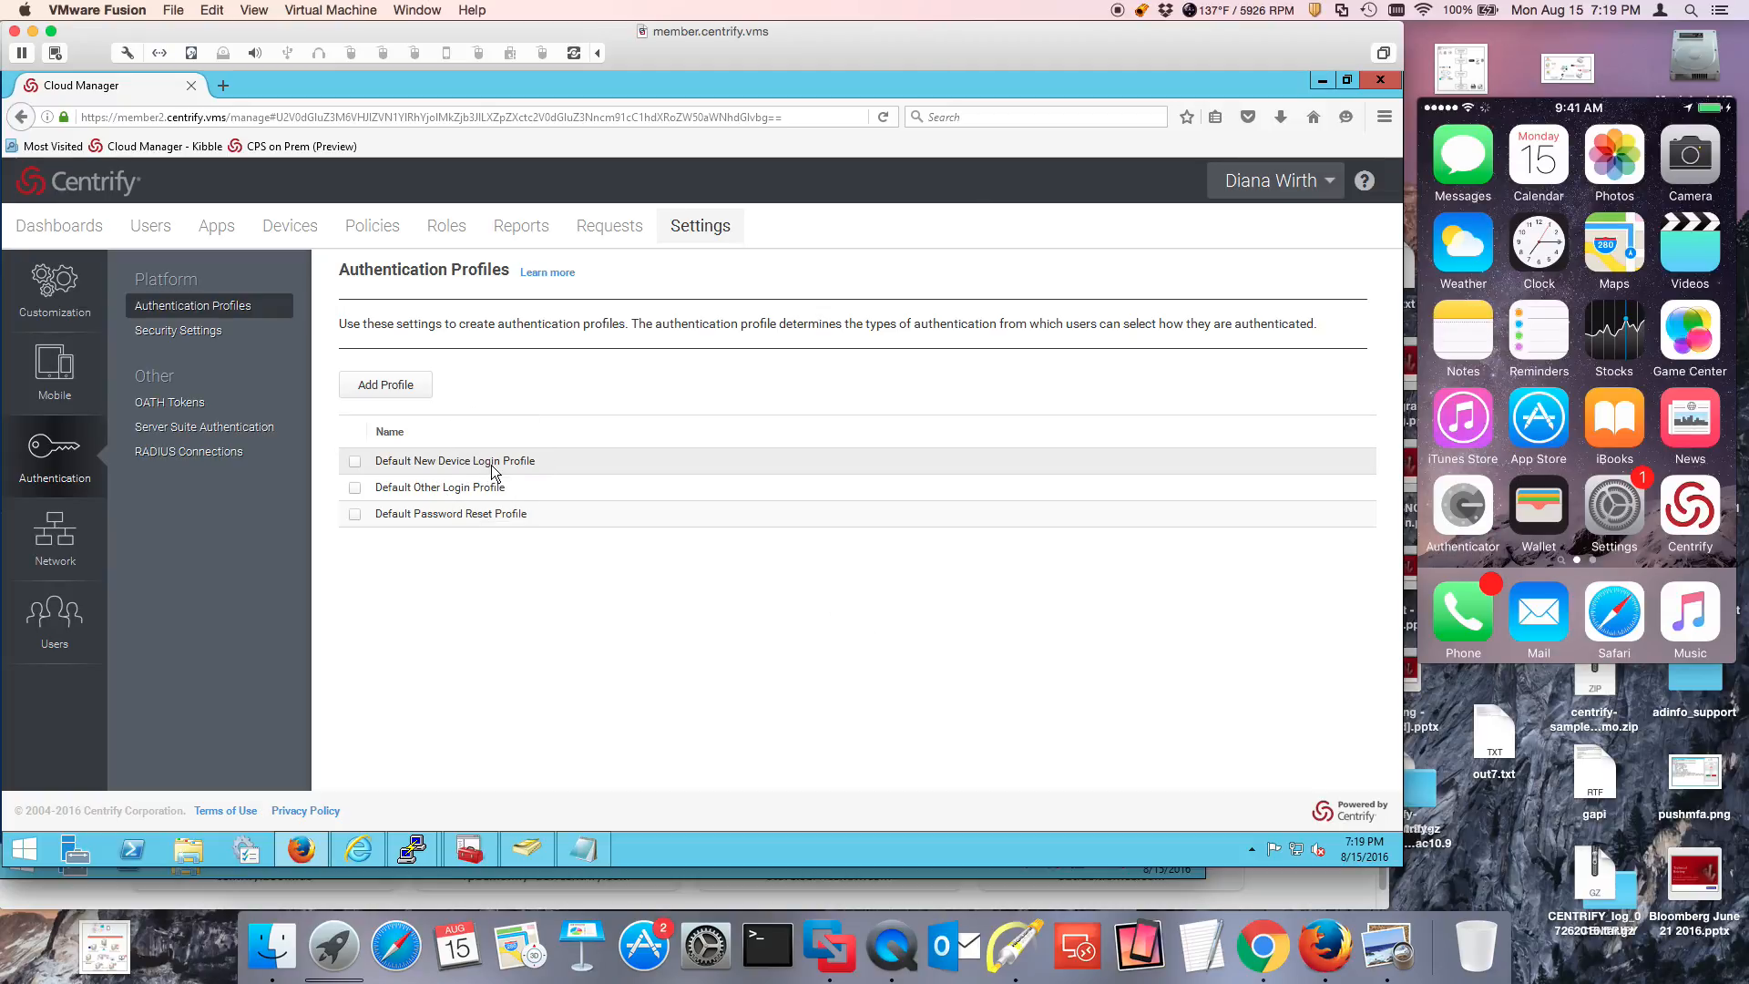
{"action": "left_click", "coordinate": [491, 465]}
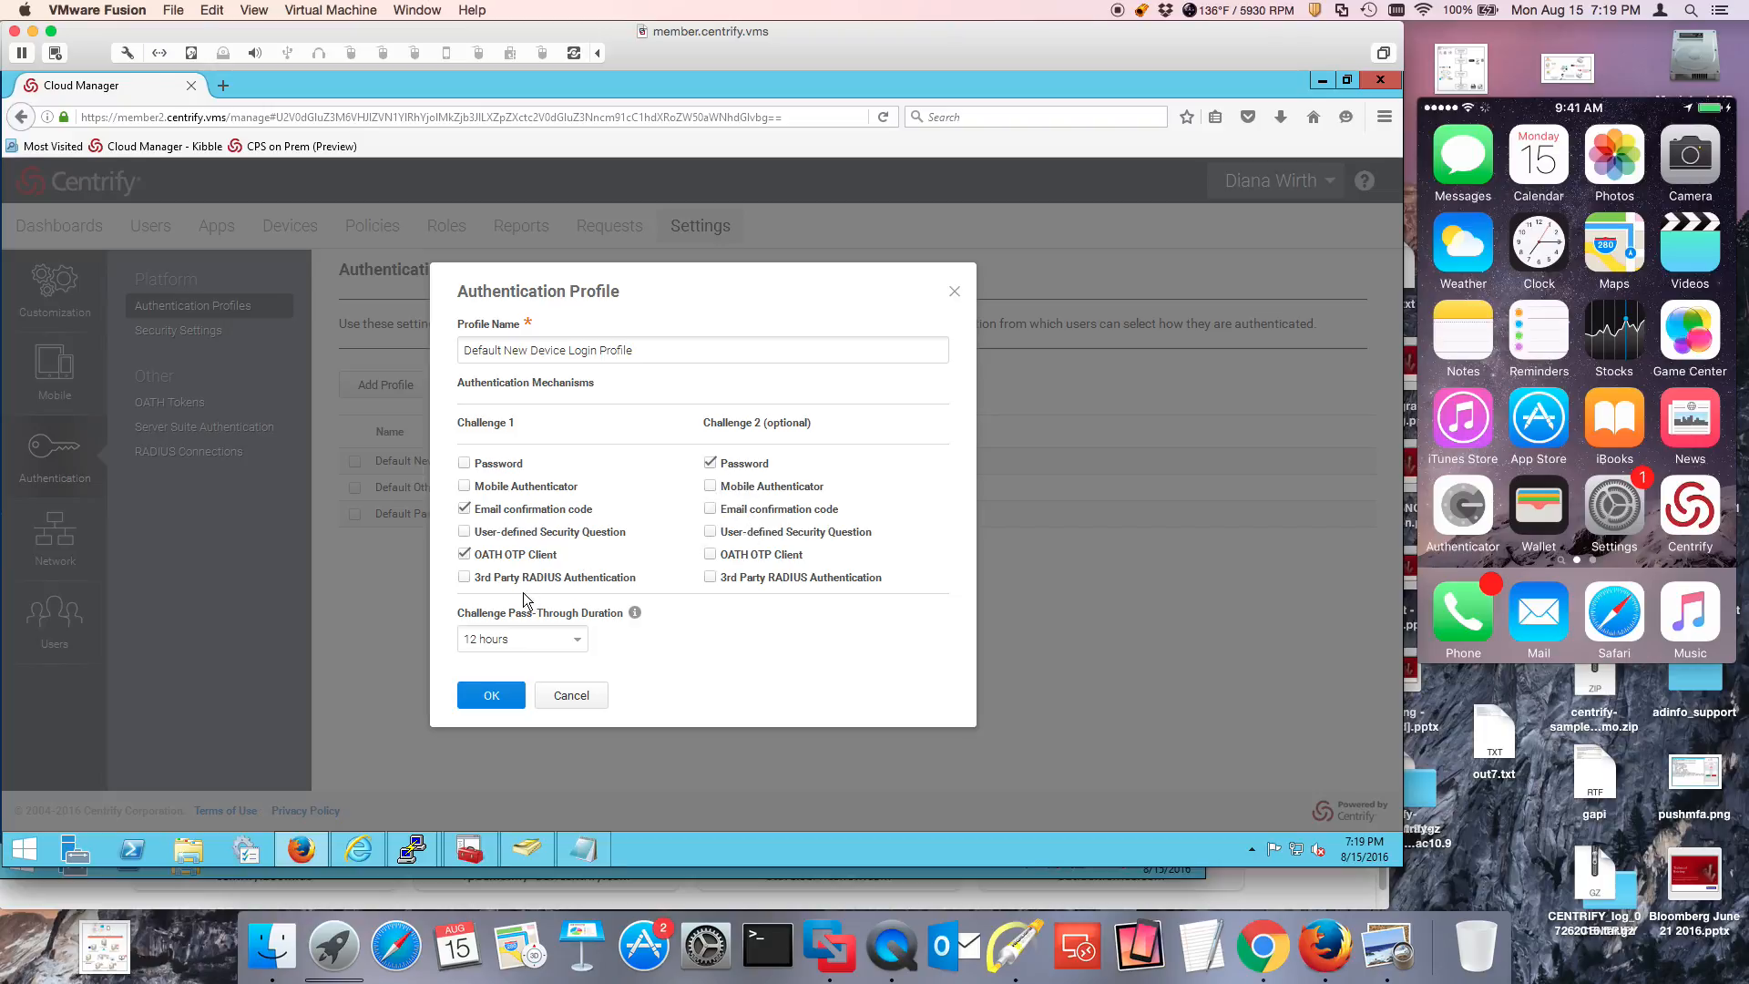
{"action": "left_click", "coordinate": [465, 578]}
{"action": "left_click", "coordinate": [500, 701]}
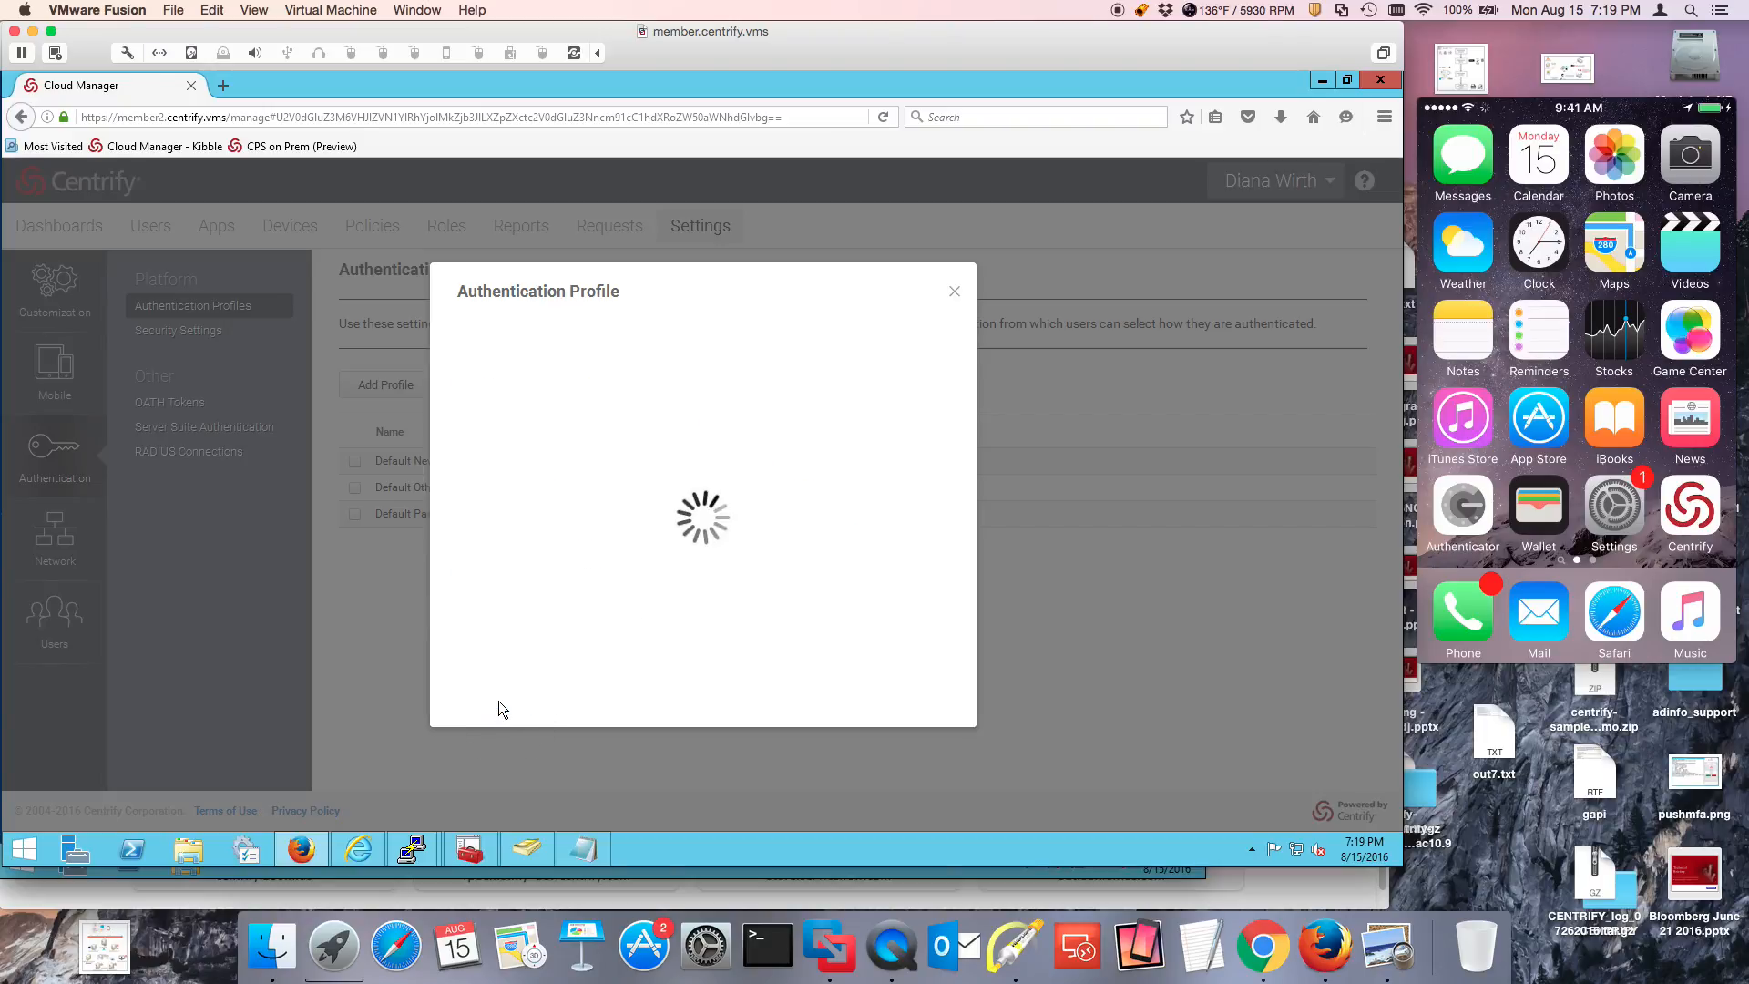